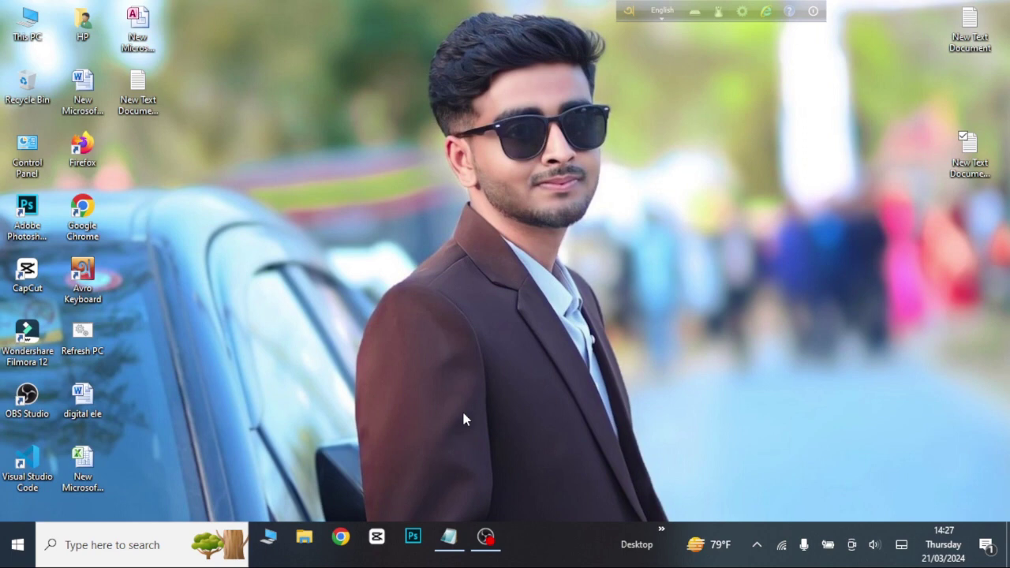
# Step: Open Google Chrome with the personal profile that has a photo and go to fiverr.com
pyautogui.click(341, 538)
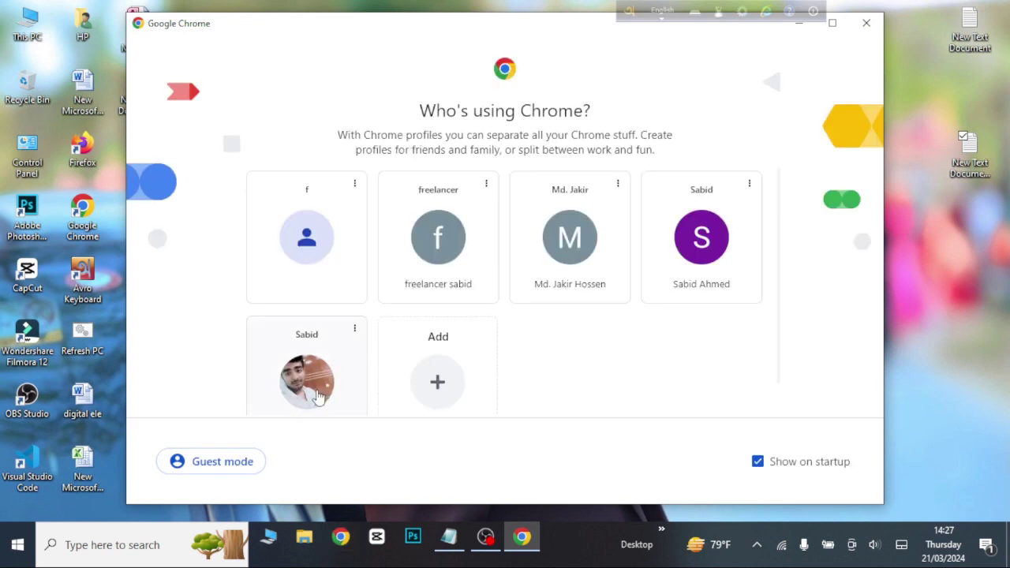
pyautogui.click(318, 397)
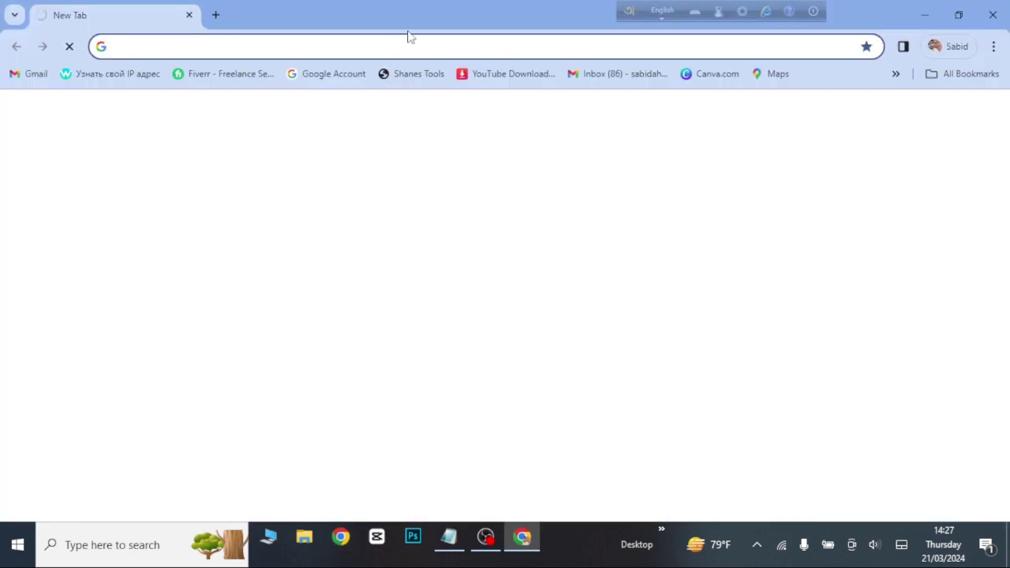
pyautogui.click(403, 38)
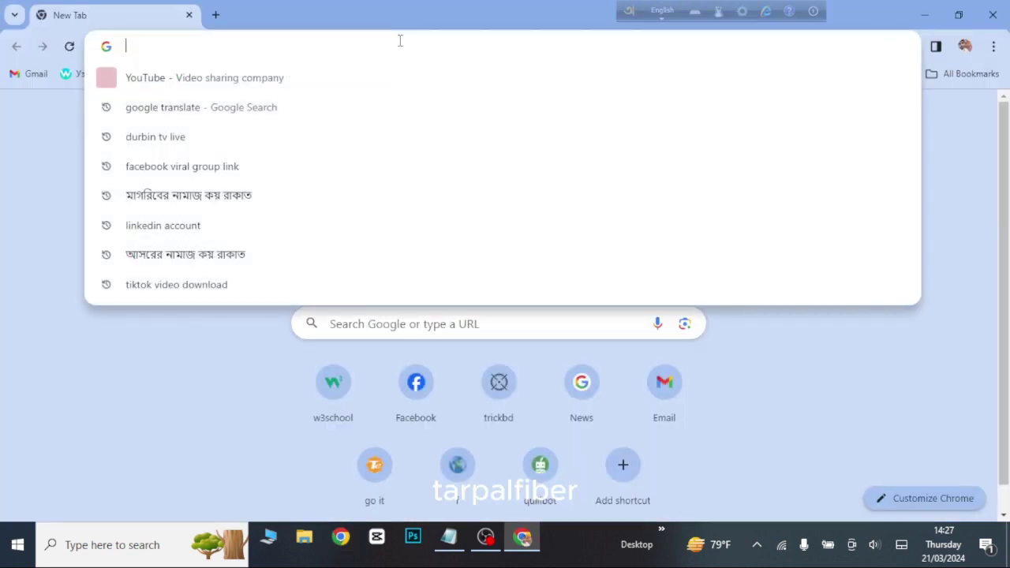
pyautogui.write('fiverr')
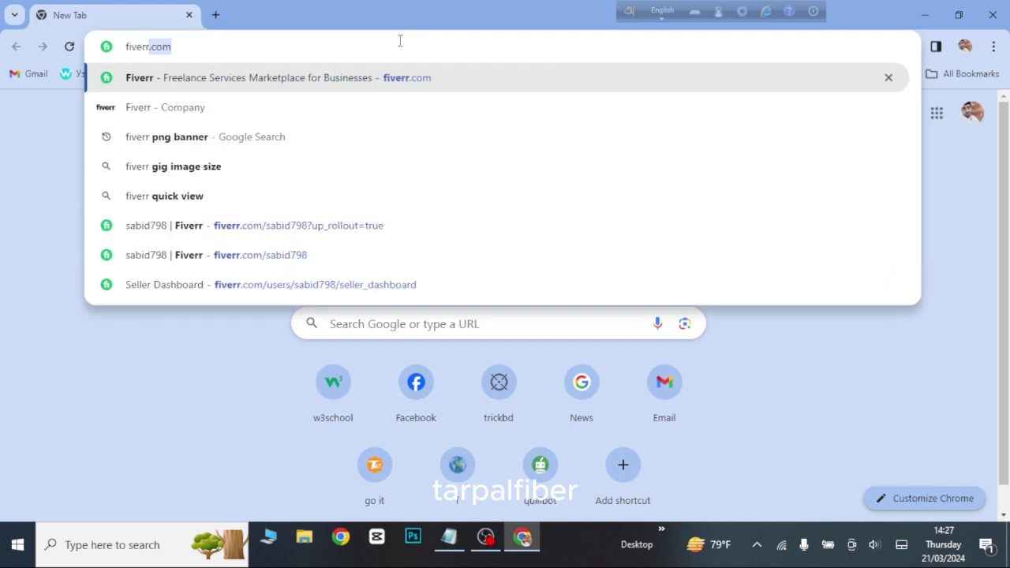
pyautogui.press('Return')
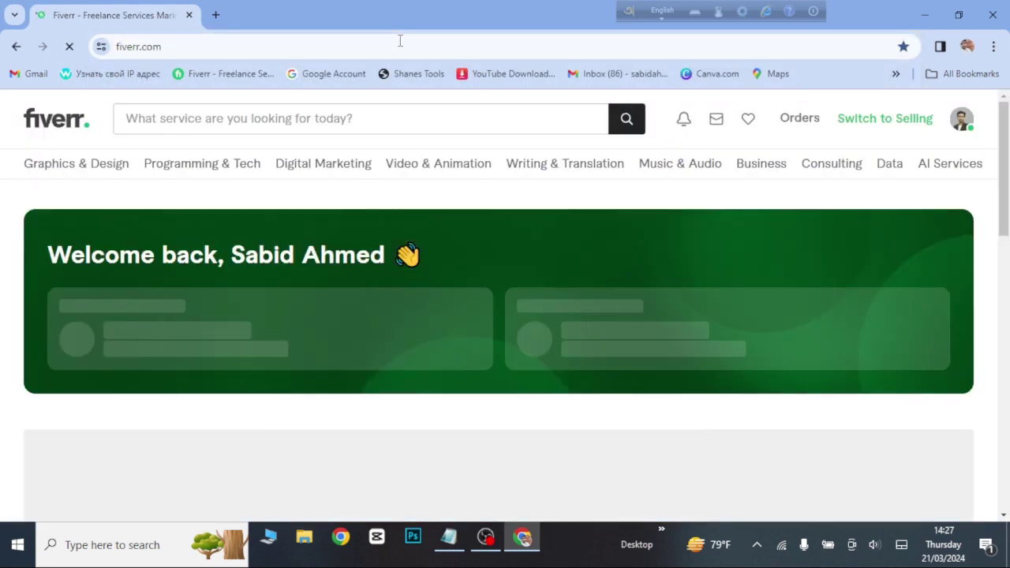
# Step: Open the account's own Fiverr profile page and show the profile card with photo and headline
pyautogui.click(962, 125)
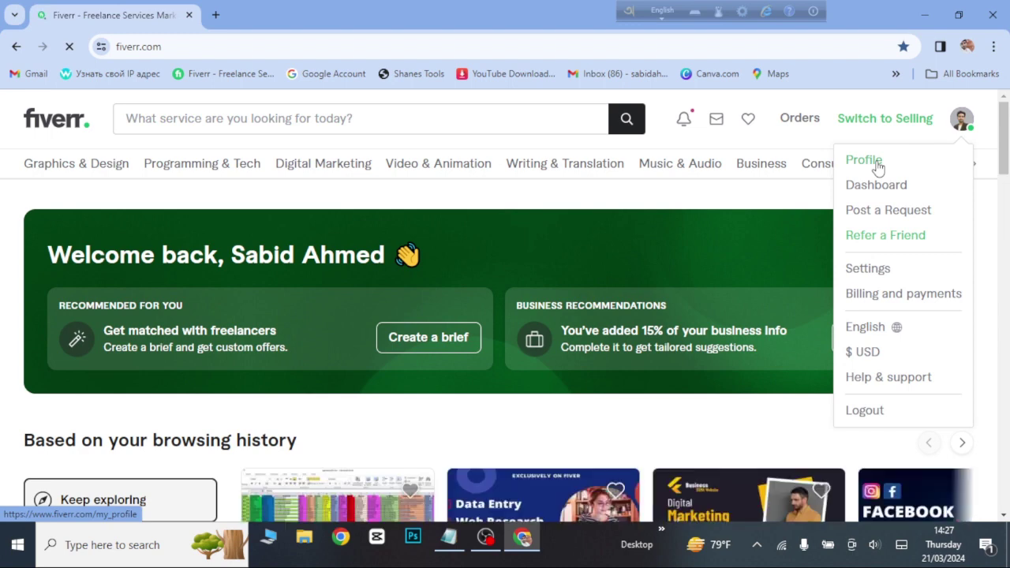
pyautogui.click(878, 168)
pyautogui.moveTo(878, 167)
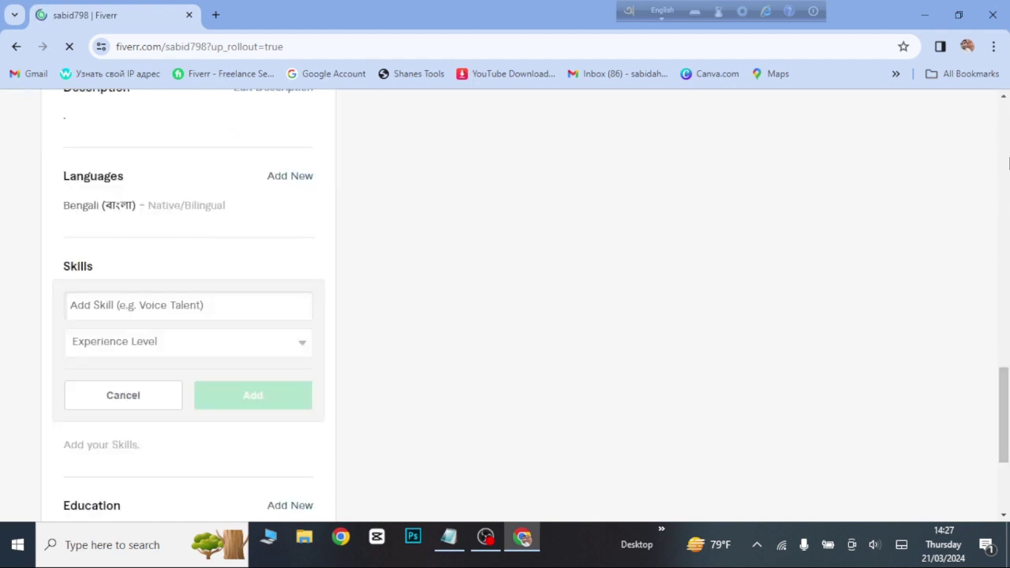
pyautogui.moveTo(1007, 387); pyautogui.dragTo(1008, 155)
pyautogui.scroll(-1, 1008, 155)
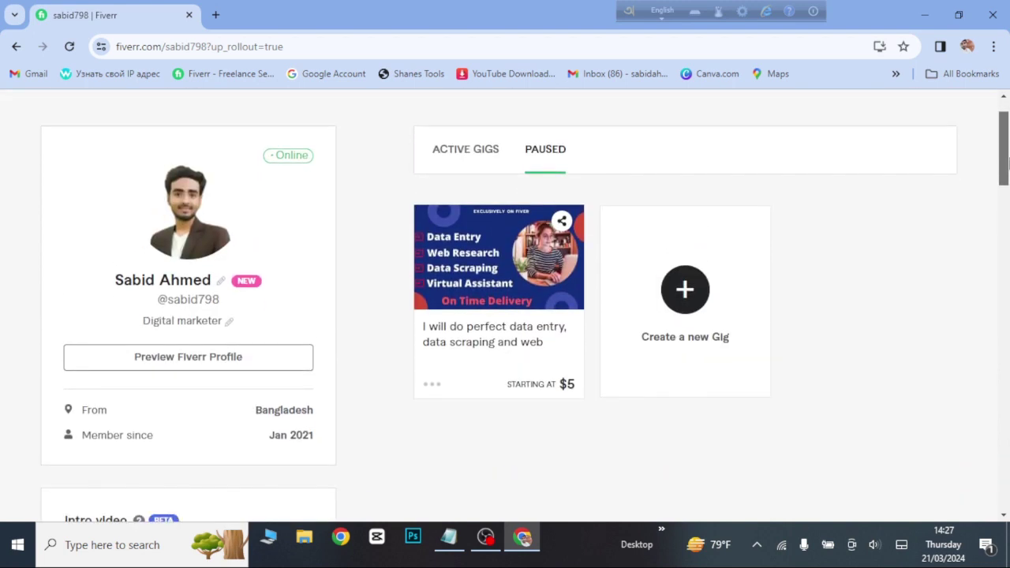
pyautogui.moveTo(187, 225)
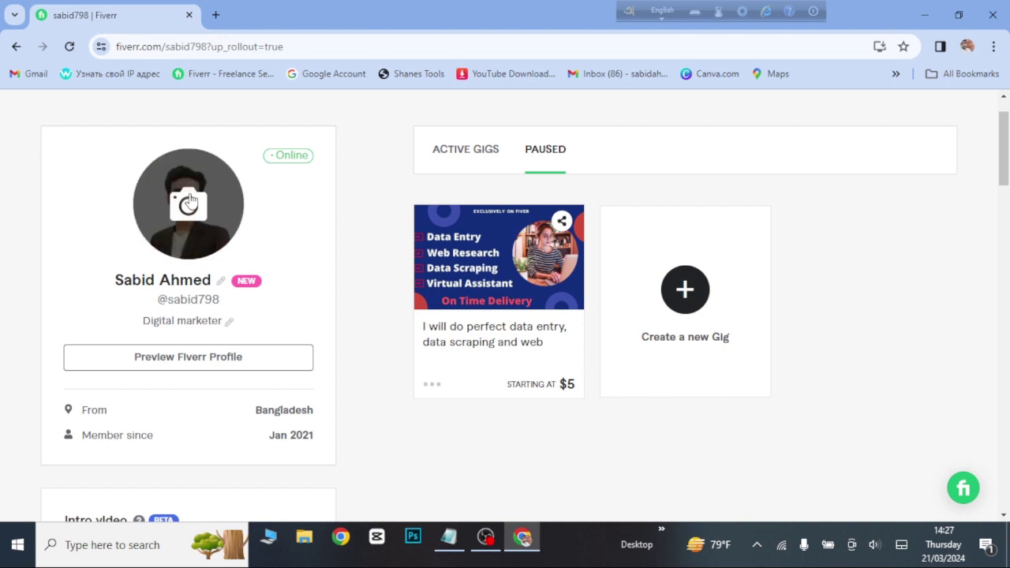
pyautogui.click(190, 201)
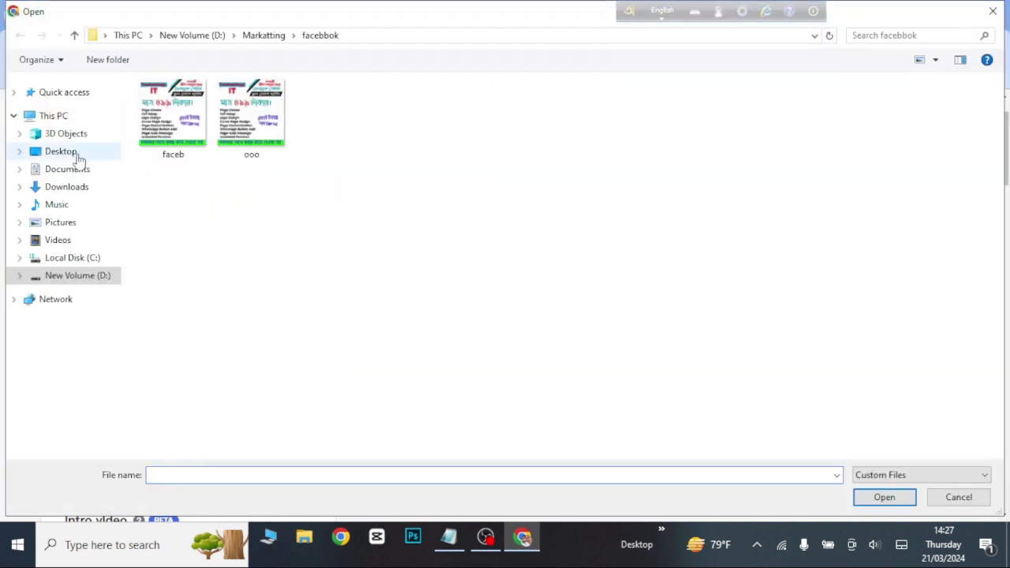
pyautogui.click(69, 152)
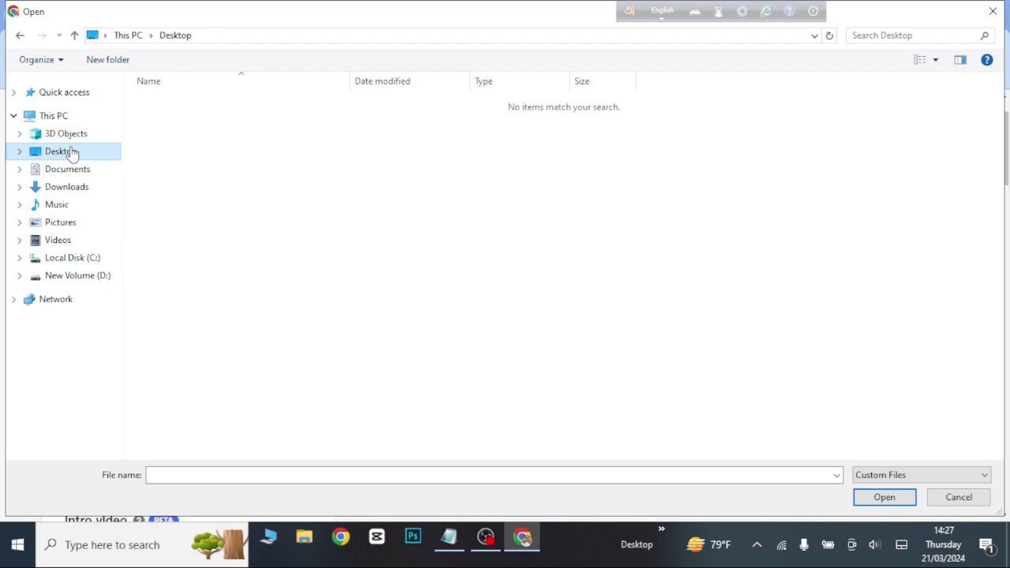
pyautogui.click(992, 11)
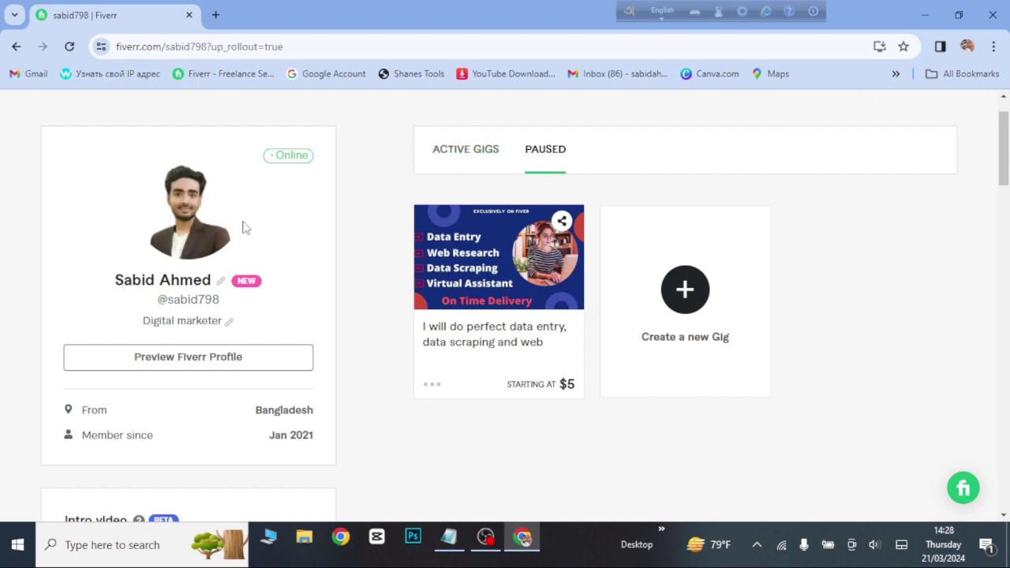
# Step: Open the profile's professional headline for editing and save it as "Digital marketer"
pyautogui.click(229, 325)
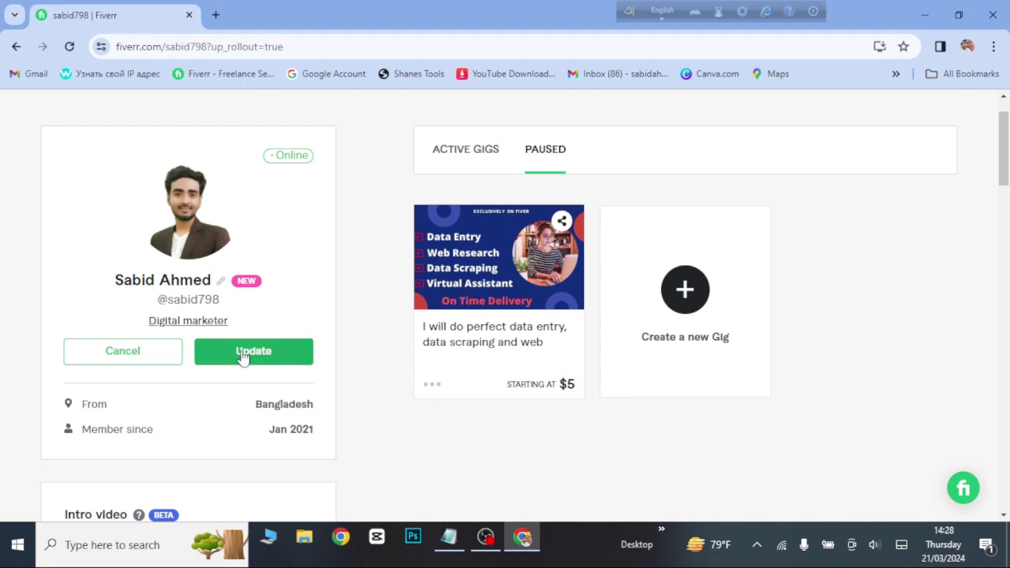
pyautogui.click(243, 356)
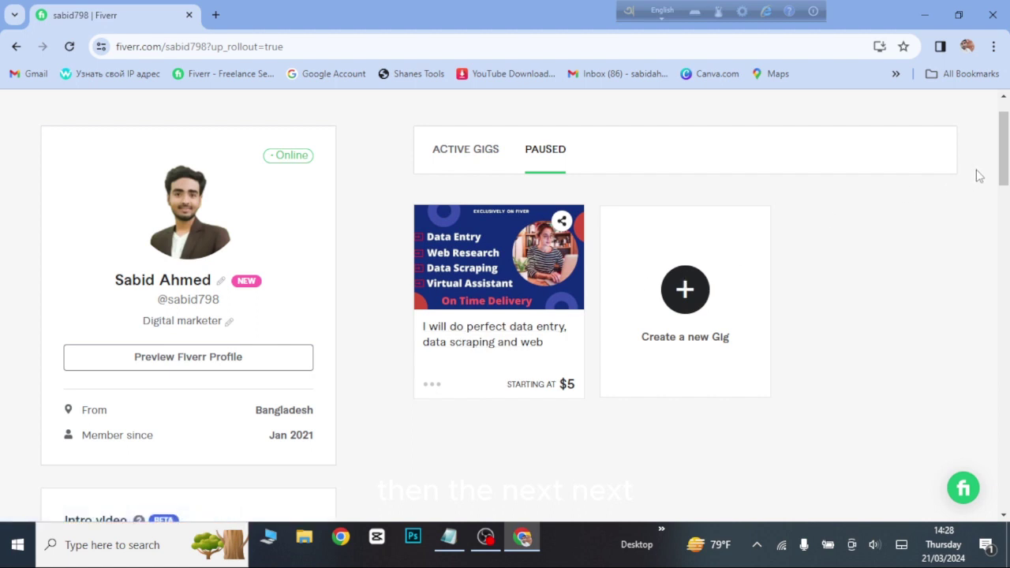
# Step: Switch to the Notepad document with the prepared profile description and select its entire text for copying
pyautogui.moveTo(1006, 161); pyautogui.dragTo(1007, 207)
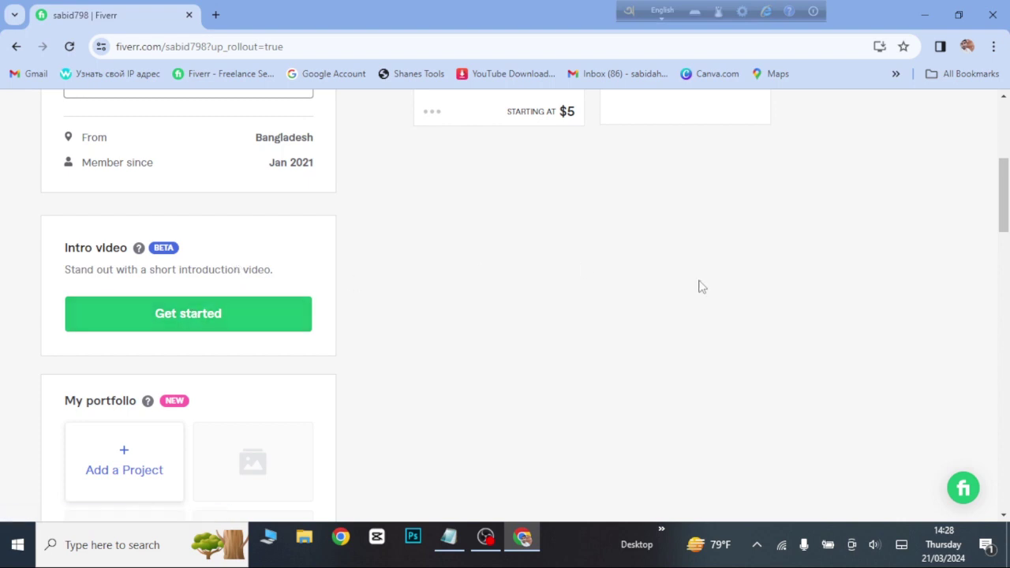
pyautogui.moveTo(1007, 213); pyautogui.dragTo(1006, 248)
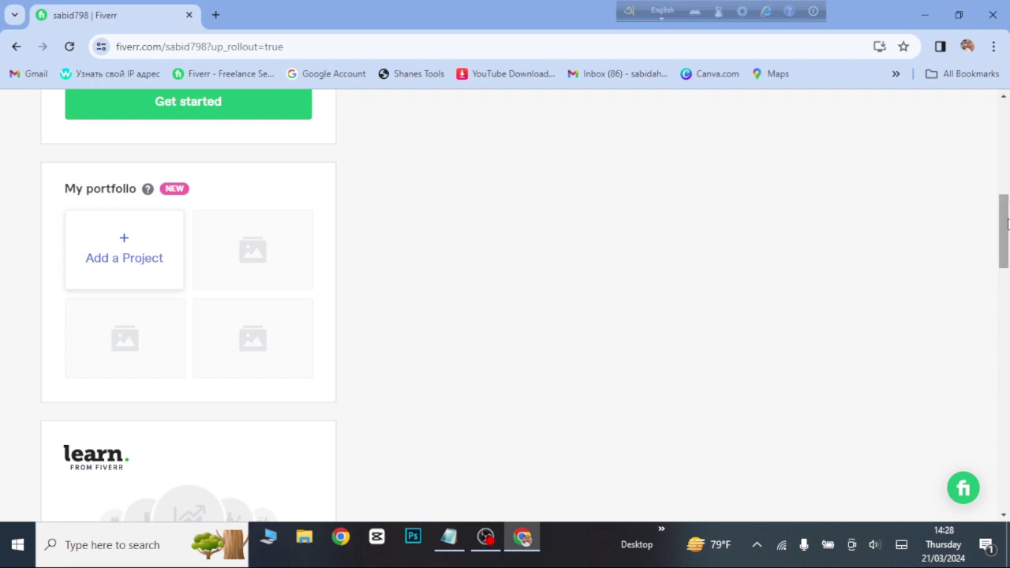
pyautogui.moveTo(1006, 207); pyautogui.dragTo(1006, 310)
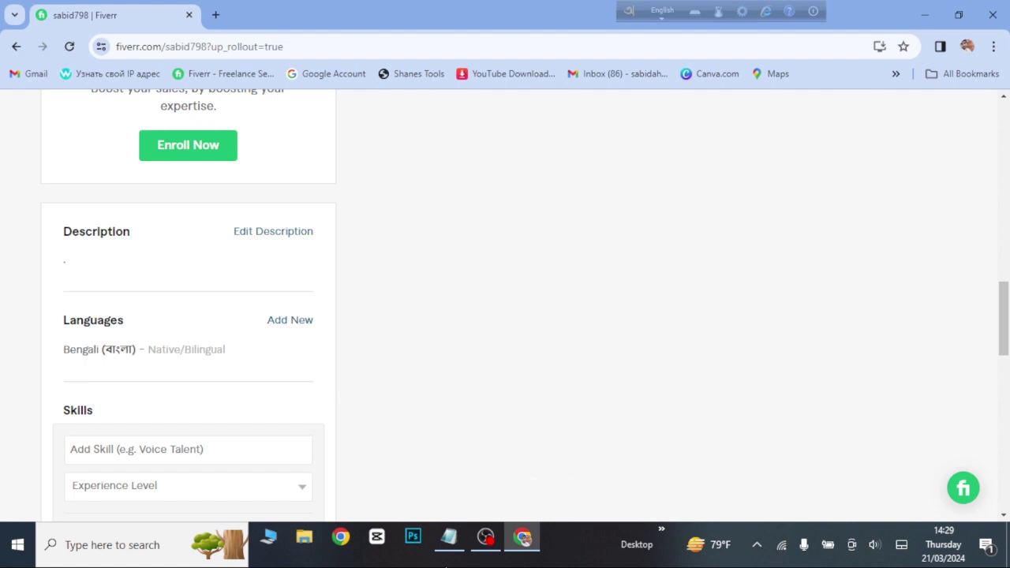
pyautogui.click(446, 545)
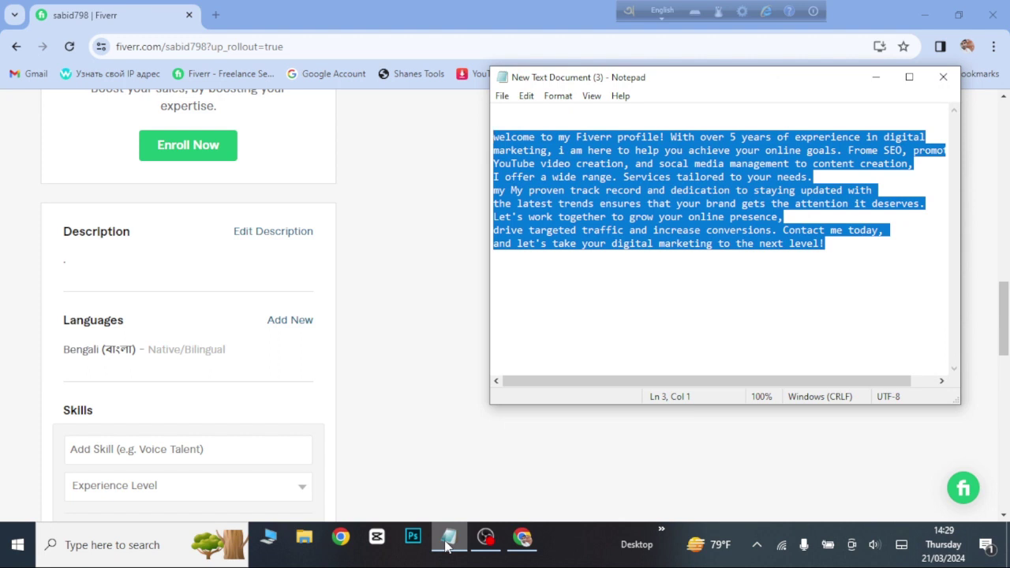
pyautogui.click(715, 273)
pyautogui.doubleClick(799, 245)
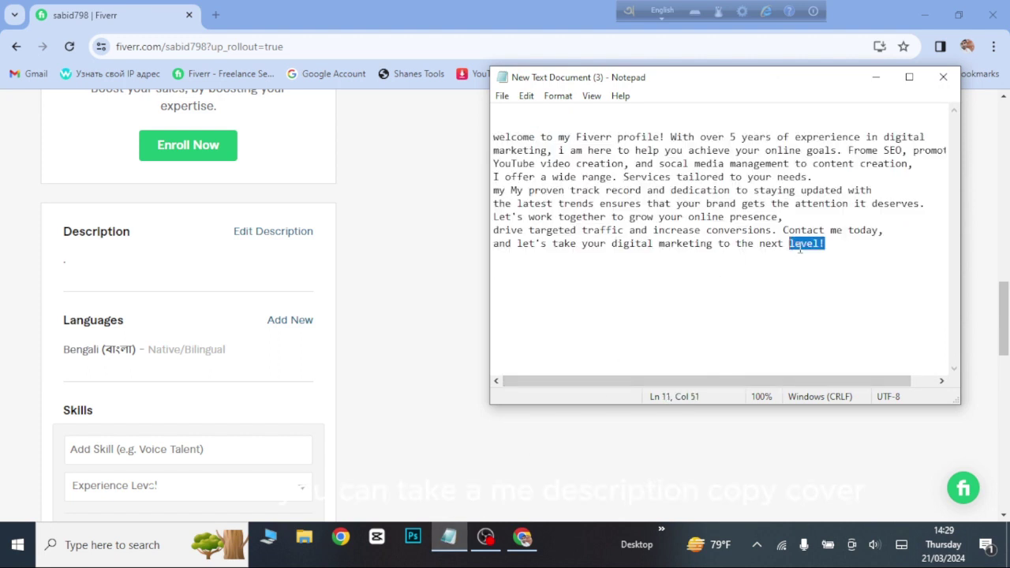
pyautogui.click(800, 246)
pyautogui.hotkey('ctrl', 'a')
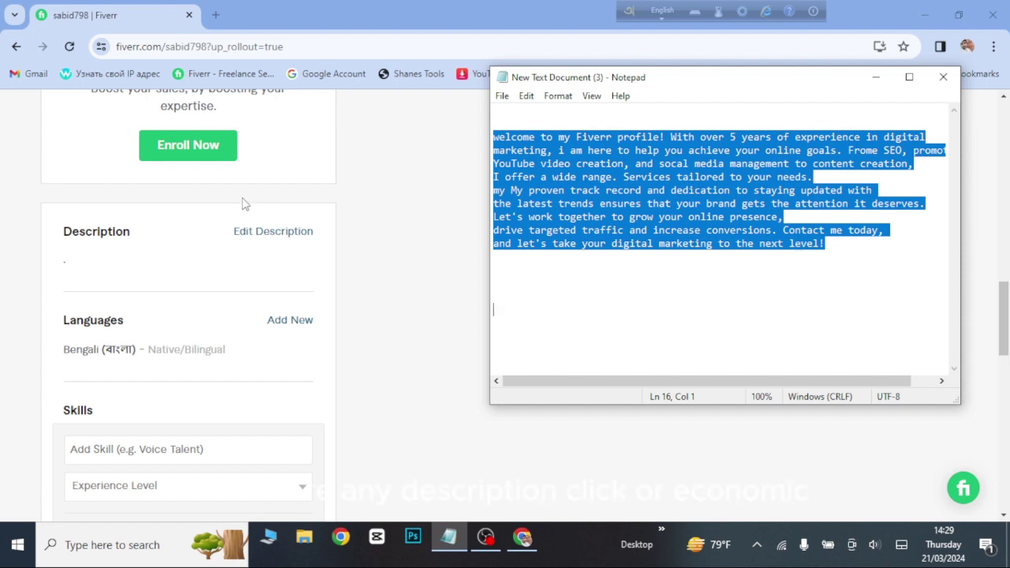
# Step: Replace the Fiverr profile description with the copied digital marketing text and save the update
pyautogui.click(256, 239)
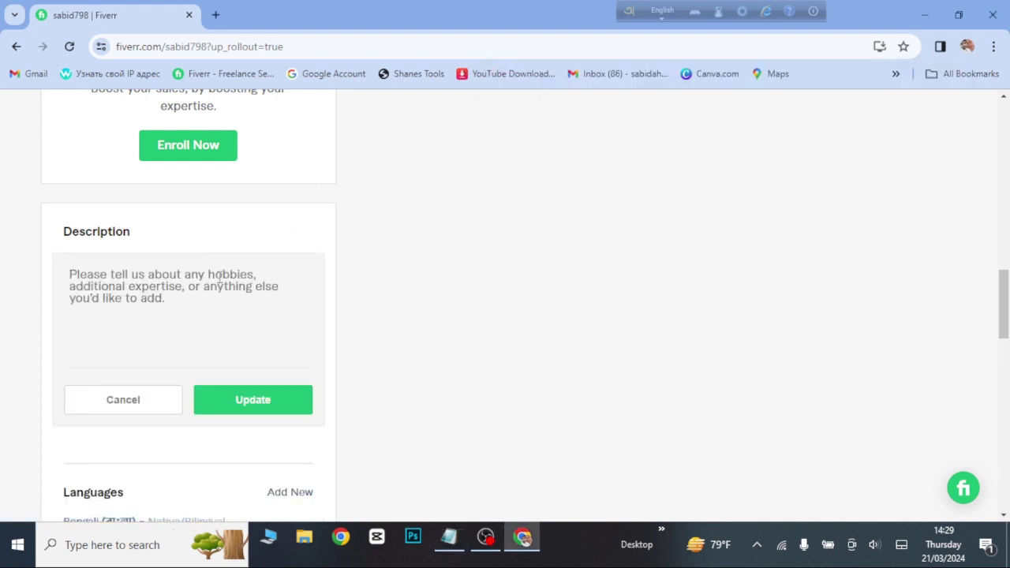
pyautogui.hotkey('ctrl', 'v')
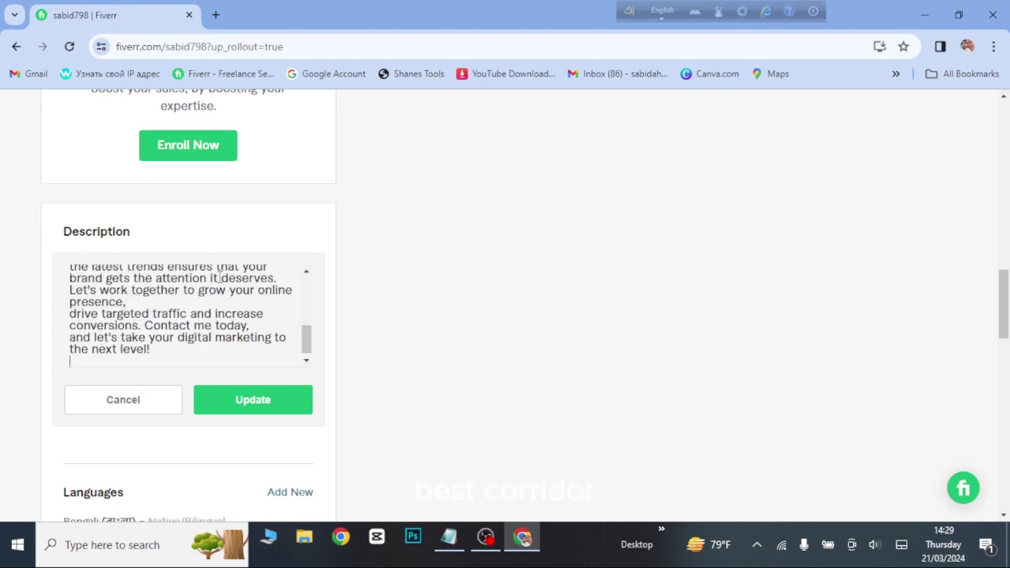
pyautogui.click(235, 403)
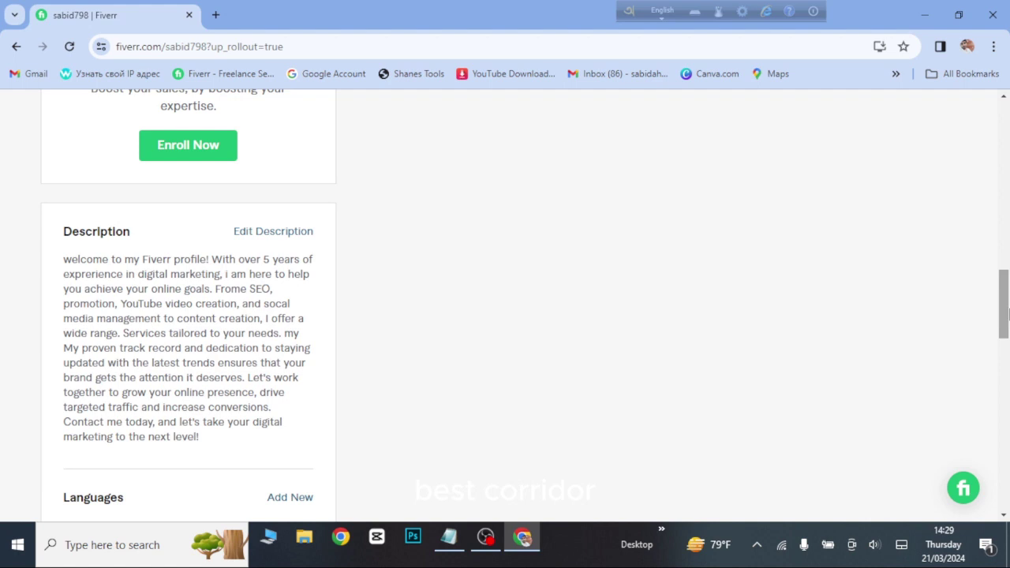
pyautogui.moveTo(1005, 316); pyautogui.dragTo(1004, 361)
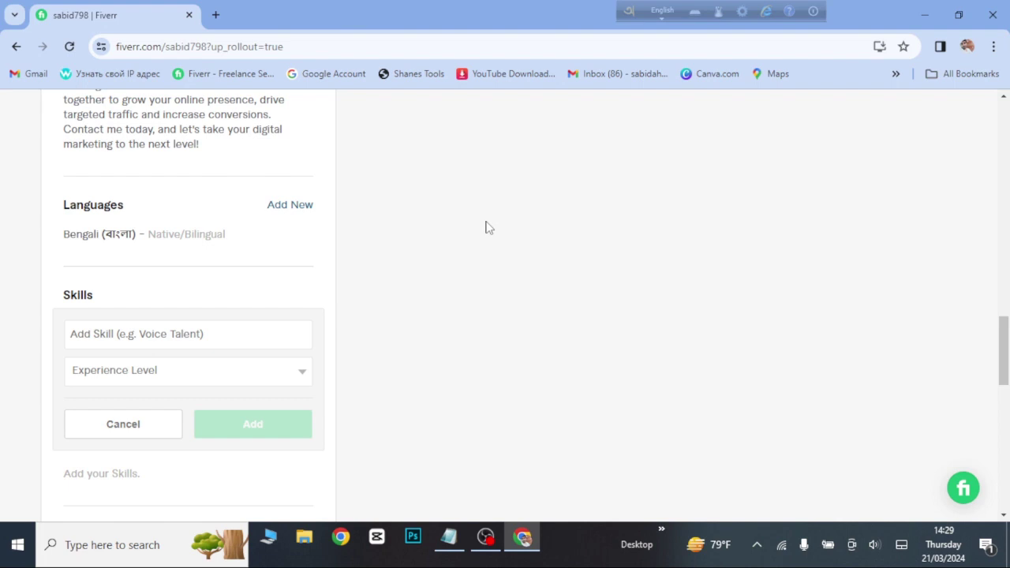
pyautogui.click(290, 205)
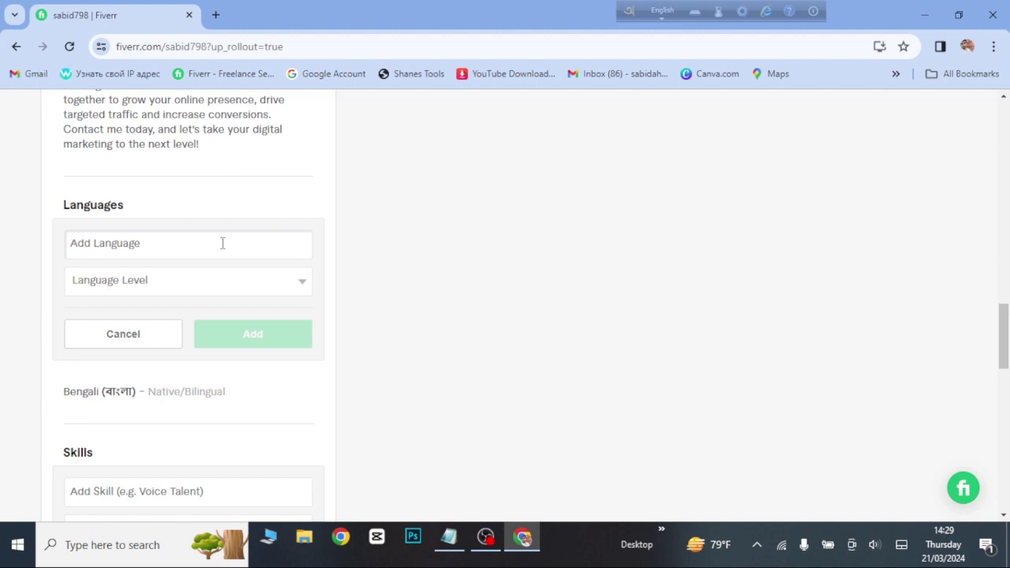
pyautogui.click(230, 280)
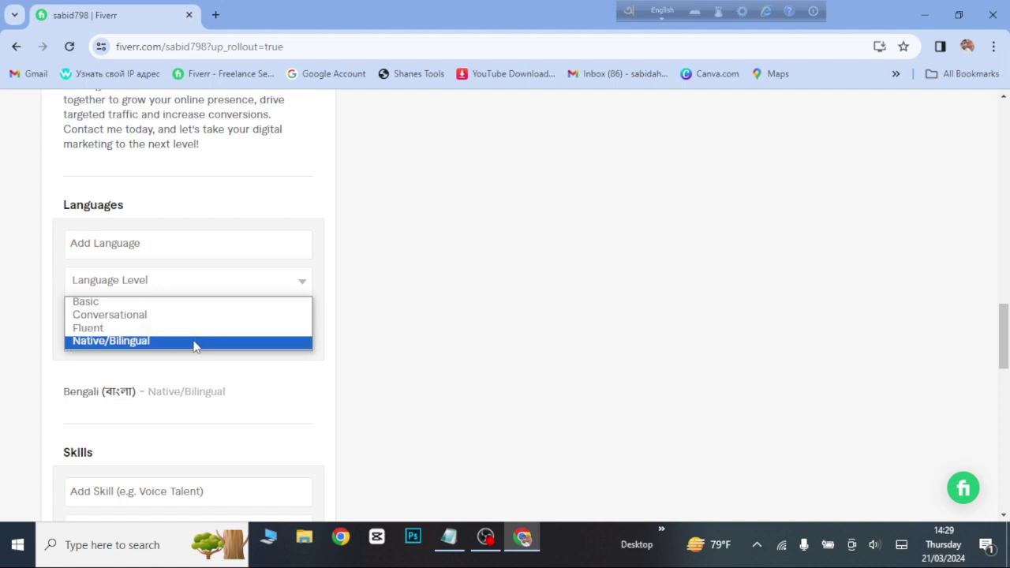
pyautogui.click(352, 234)
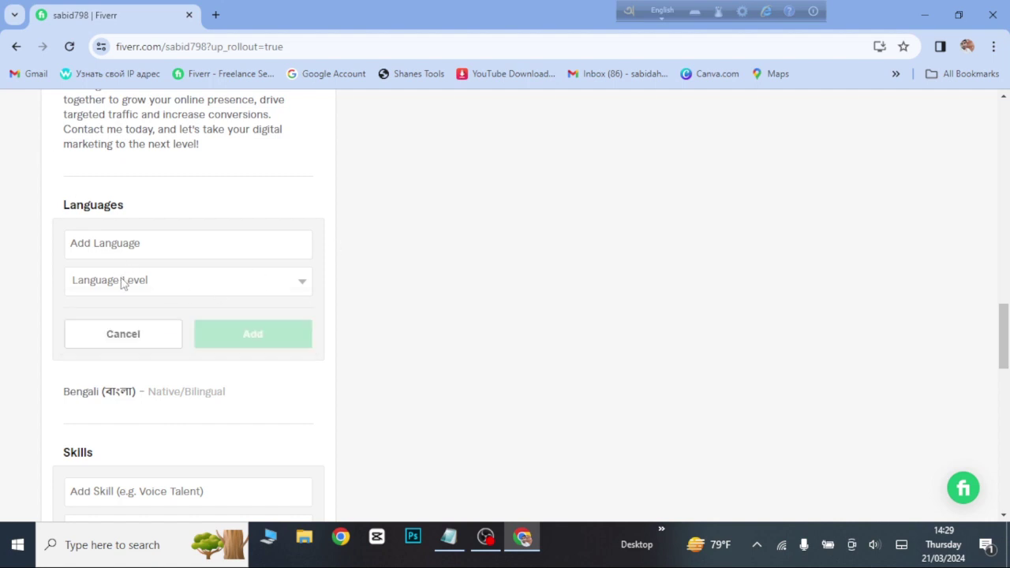
pyautogui.click(147, 339)
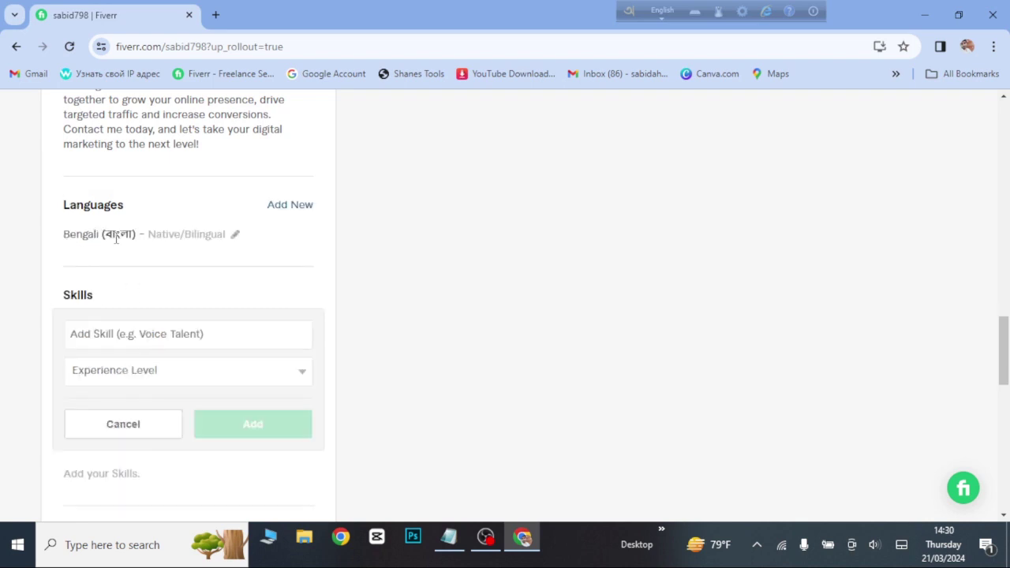
# Step: Add English to the profile's languages with the level Fluent
pyautogui.click(290, 205)
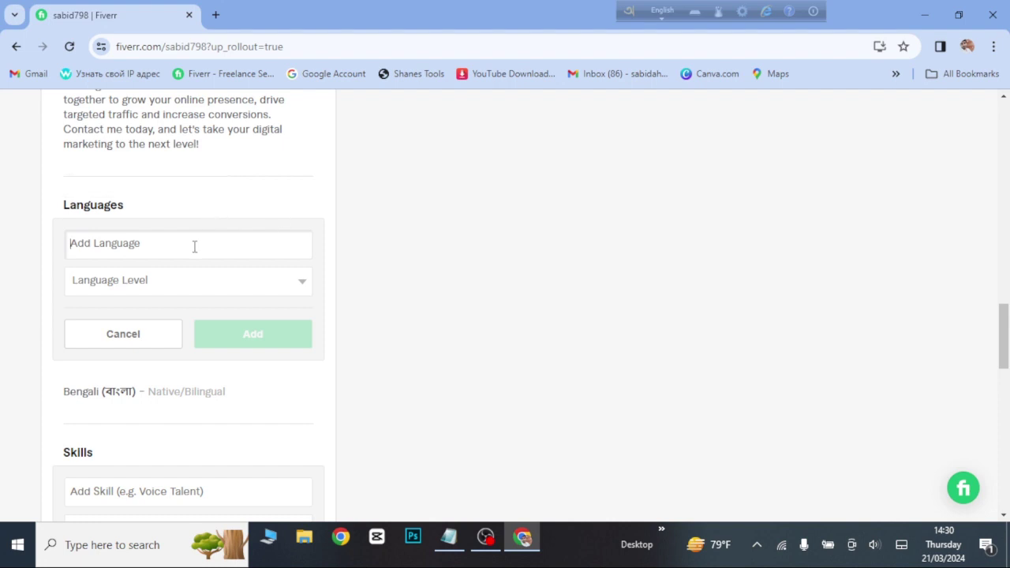
pyautogui.write('E')
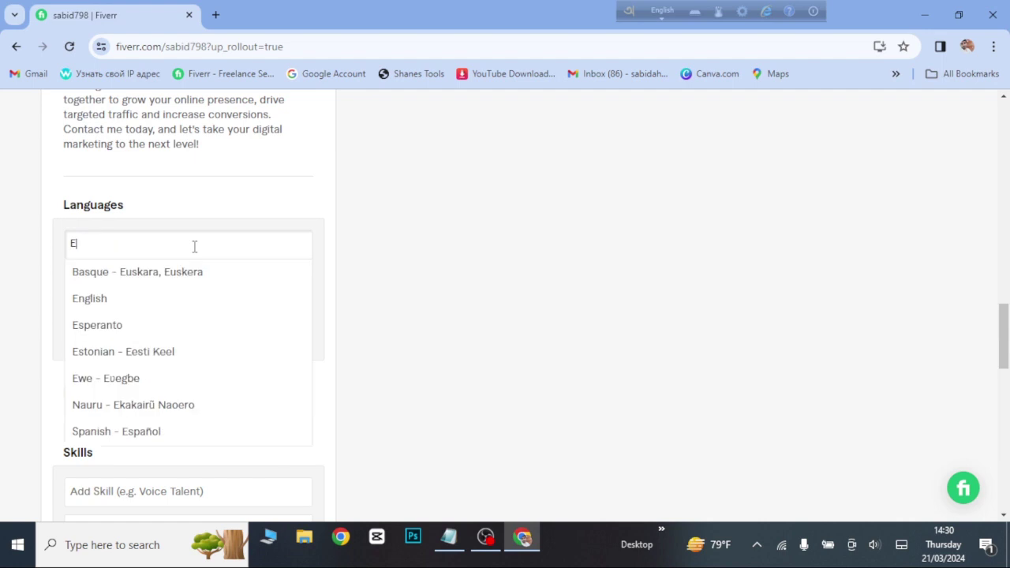
pyautogui.click(151, 299)
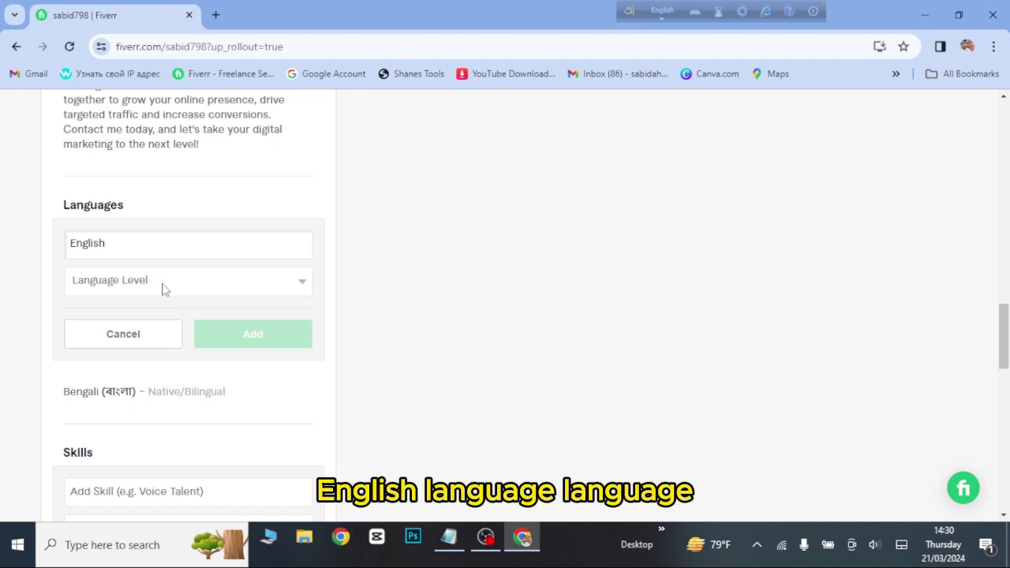
pyautogui.click(164, 288)
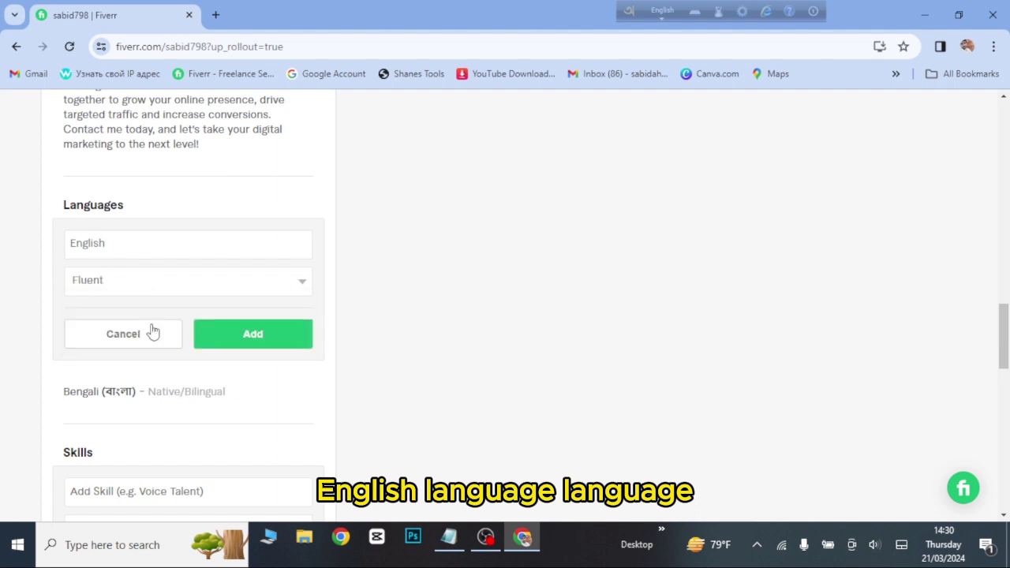
pyautogui.click(234, 336)
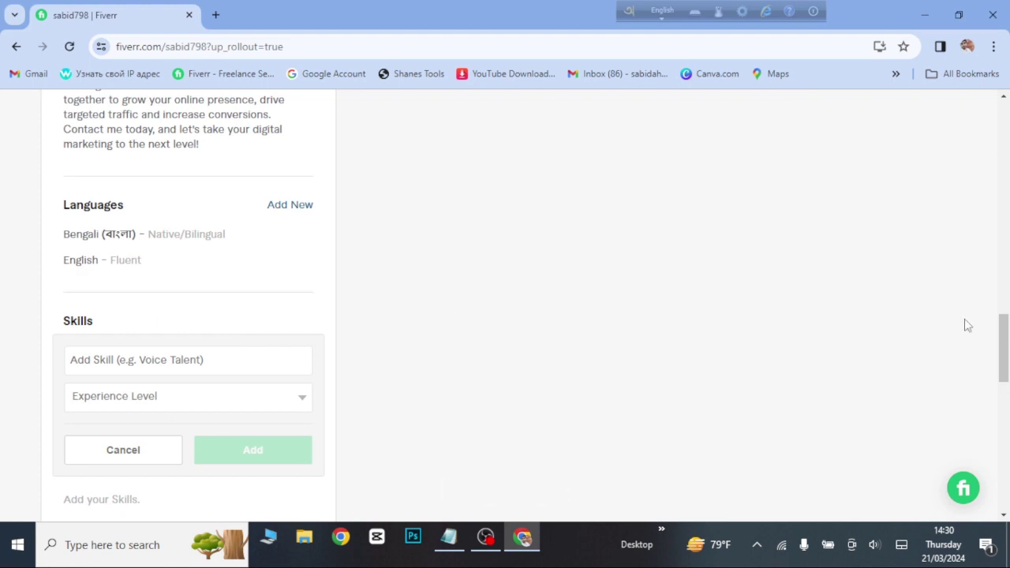
# Step: Add the suggested skill "Digital marketing" to the profile with the experience level Expert
pyautogui.moveTo(1007, 333); pyautogui.dragTo(1007, 359)
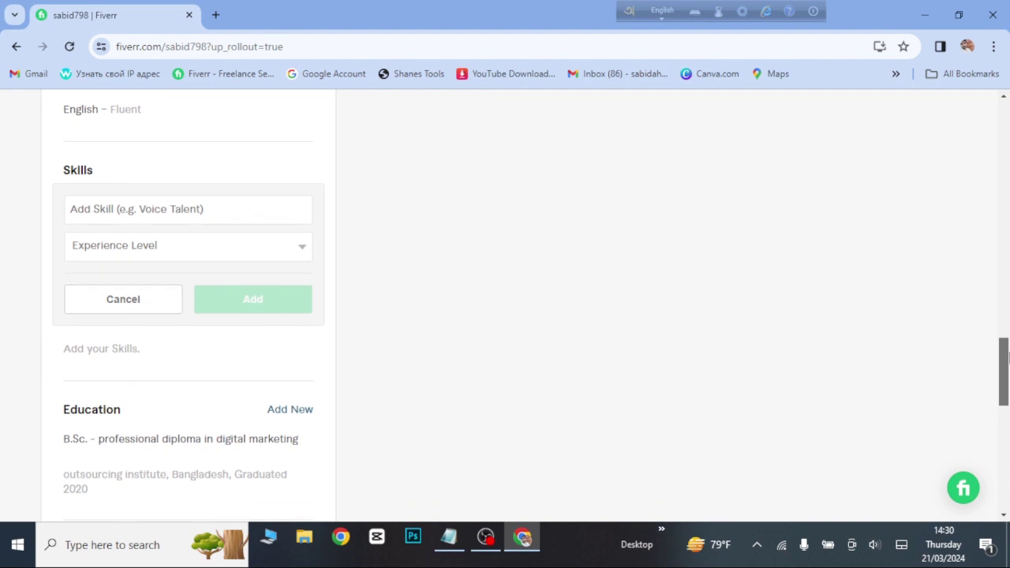
pyautogui.click(231, 200)
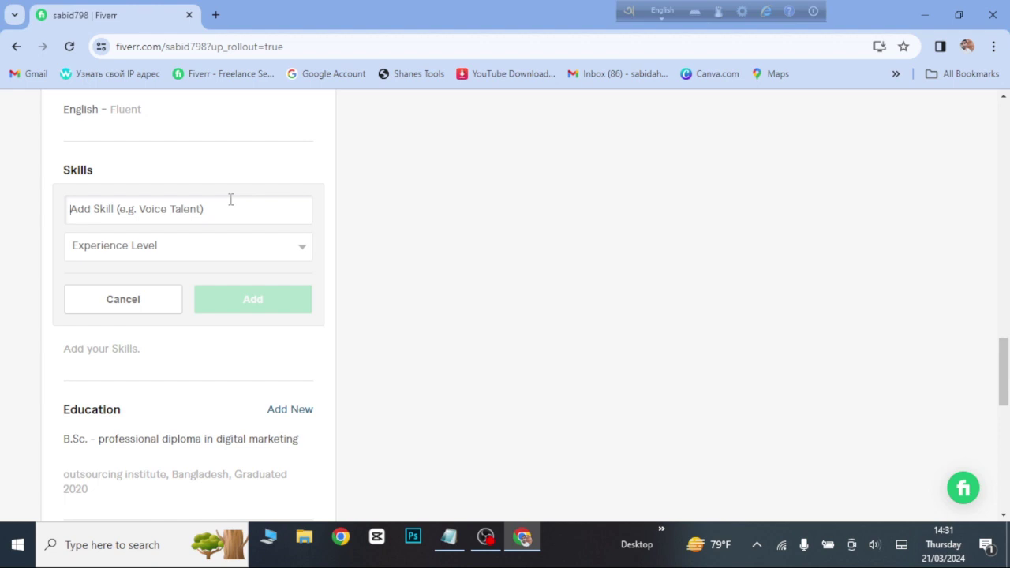
pyautogui.write('D')
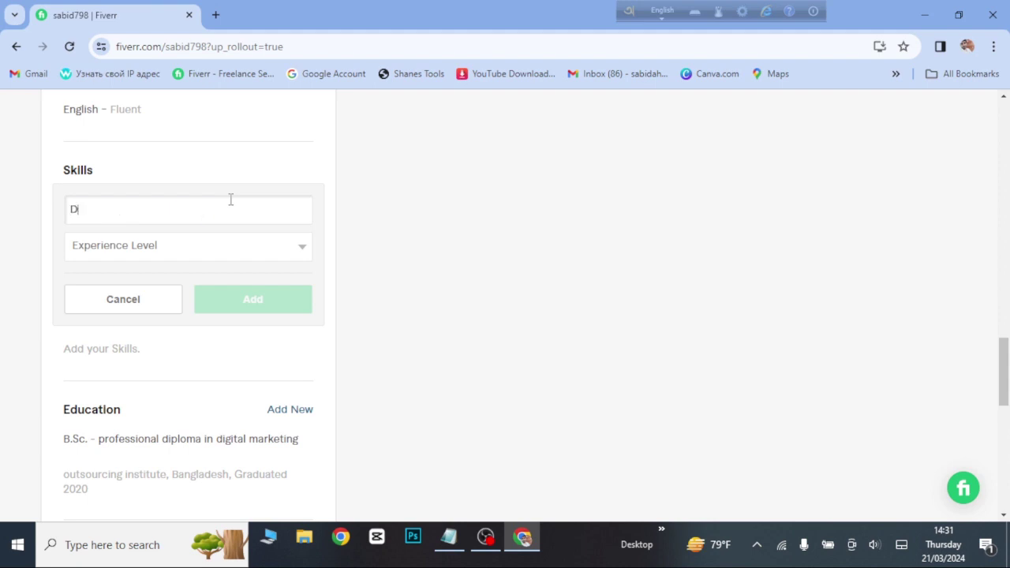
pyautogui.write('ig')
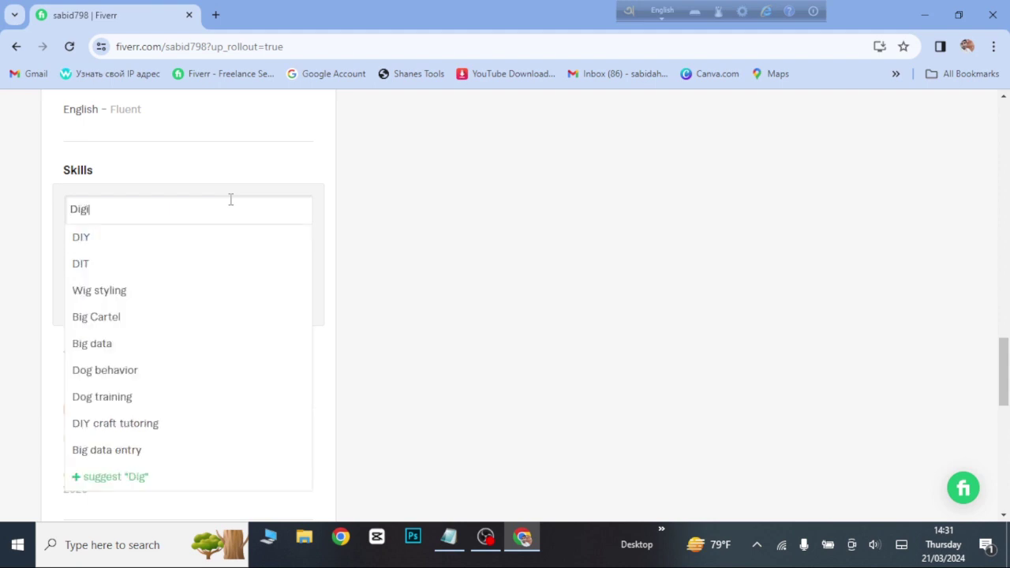
pyautogui.write('ital')
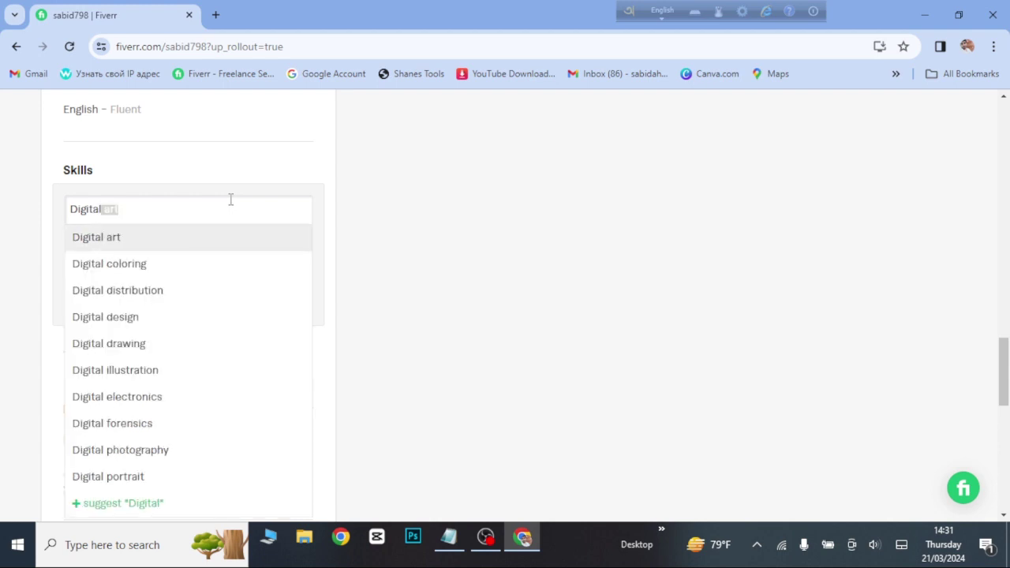
pyautogui.write(' marketi')
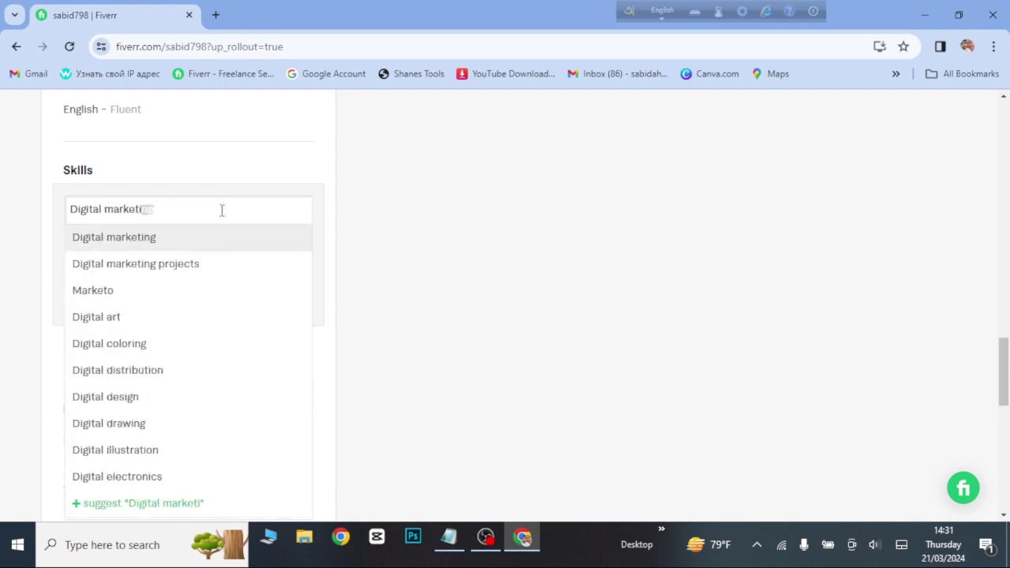
pyautogui.click(181, 246)
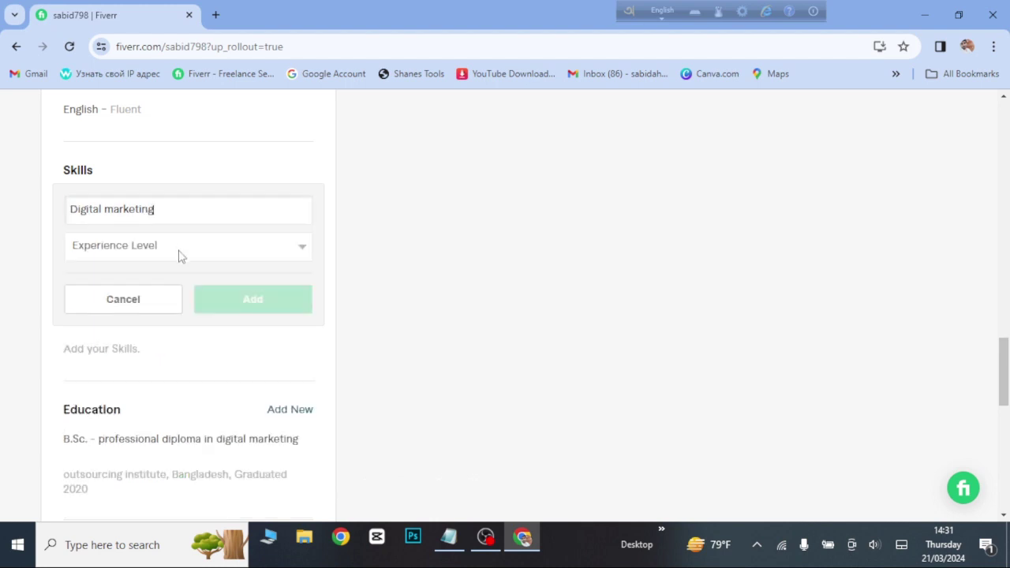
pyautogui.click(180, 250)
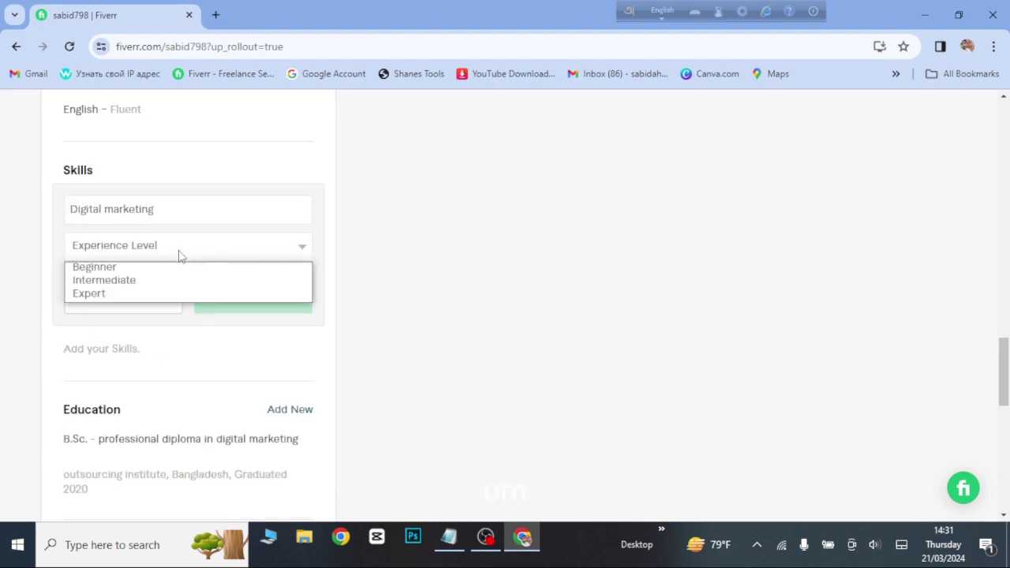
pyautogui.click(161, 293)
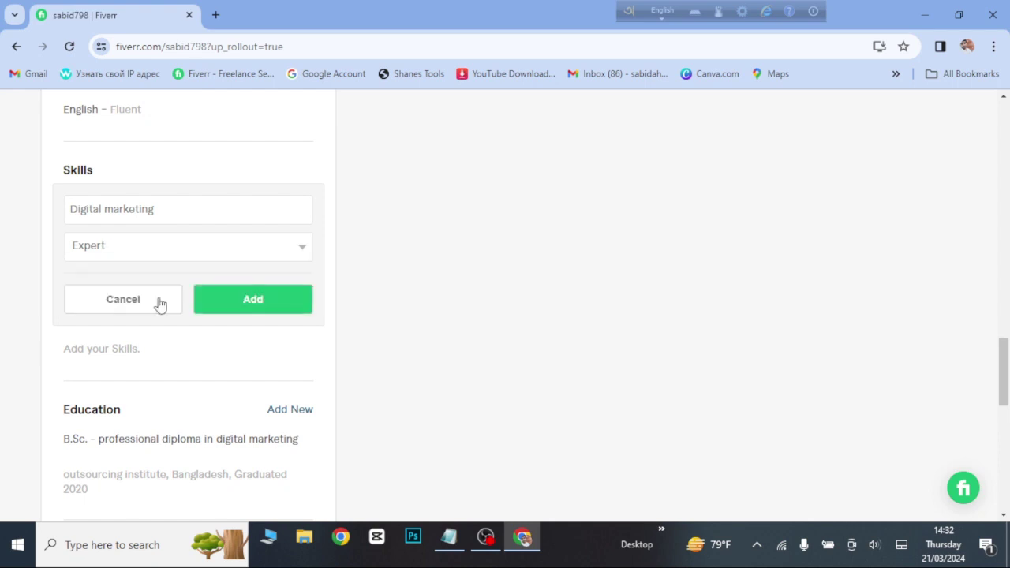
pyautogui.click(228, 307)
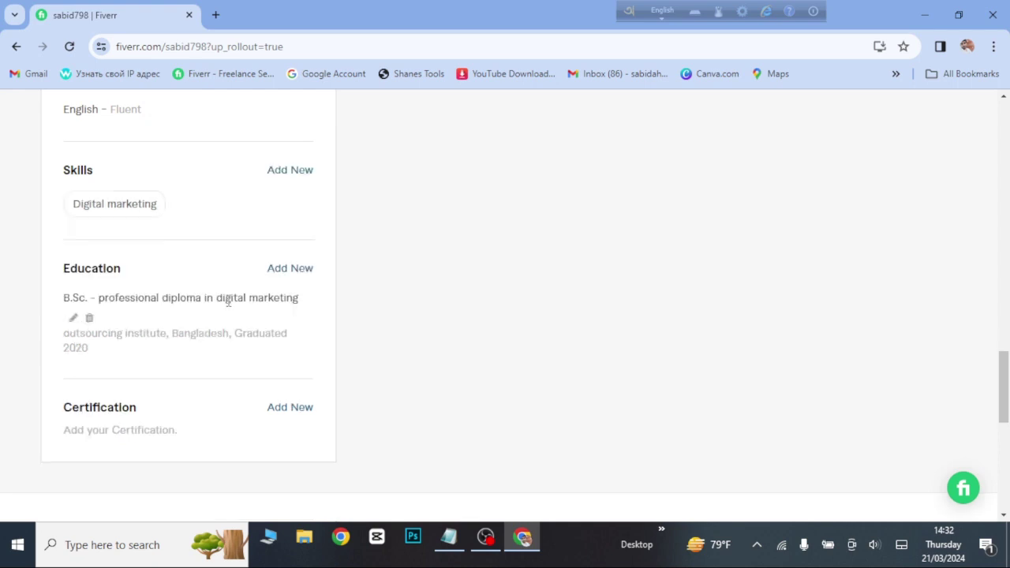
# Step: Add the suggested skill "Facebook management" to the profile with the experience level Expert
pyautogui.click(302, 183)
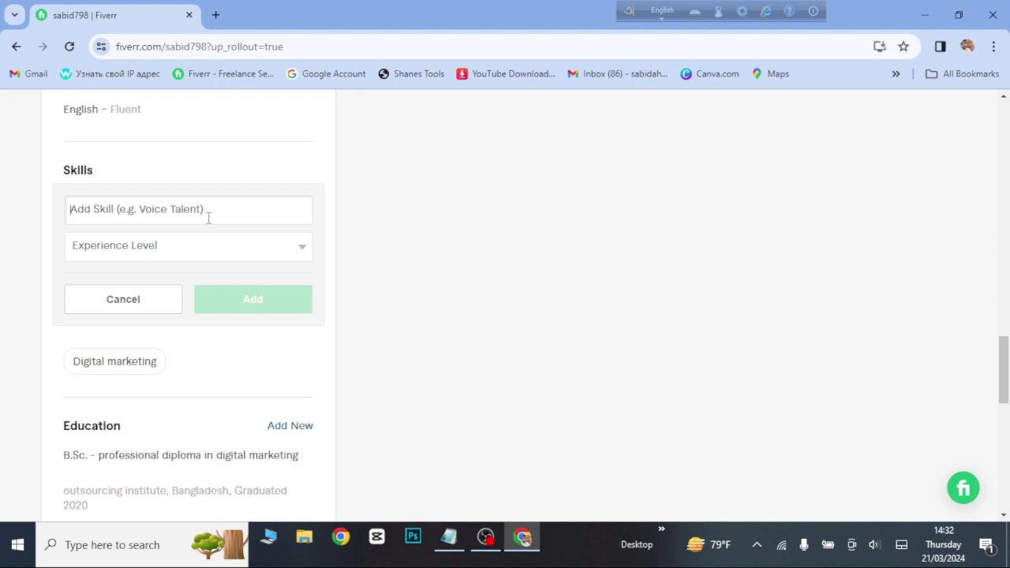
pyautogui.write('Facebook ')
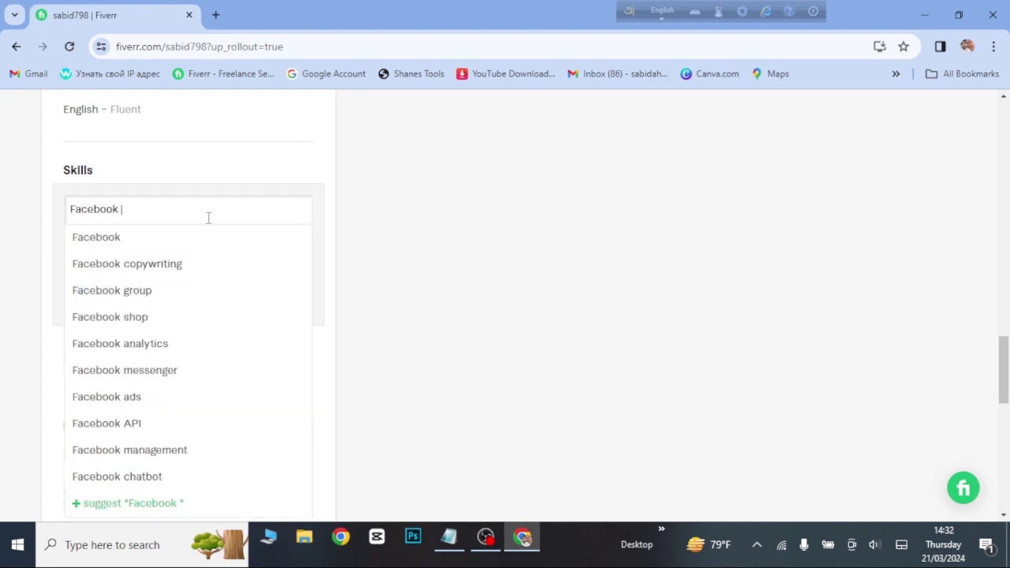
pyautogui.write('manage')
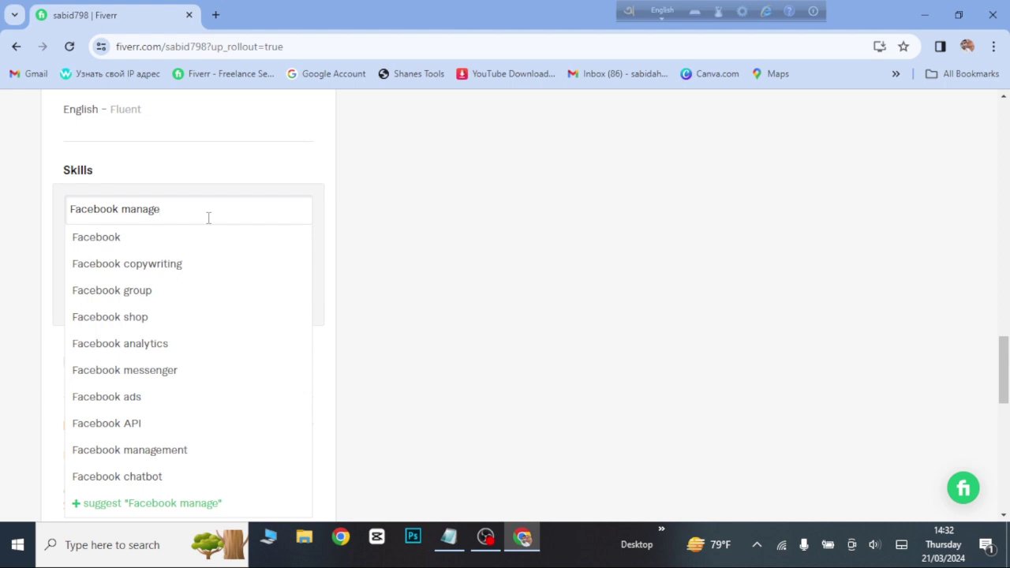
pyautogui.write('m')
pyautogui.click(163, 454)
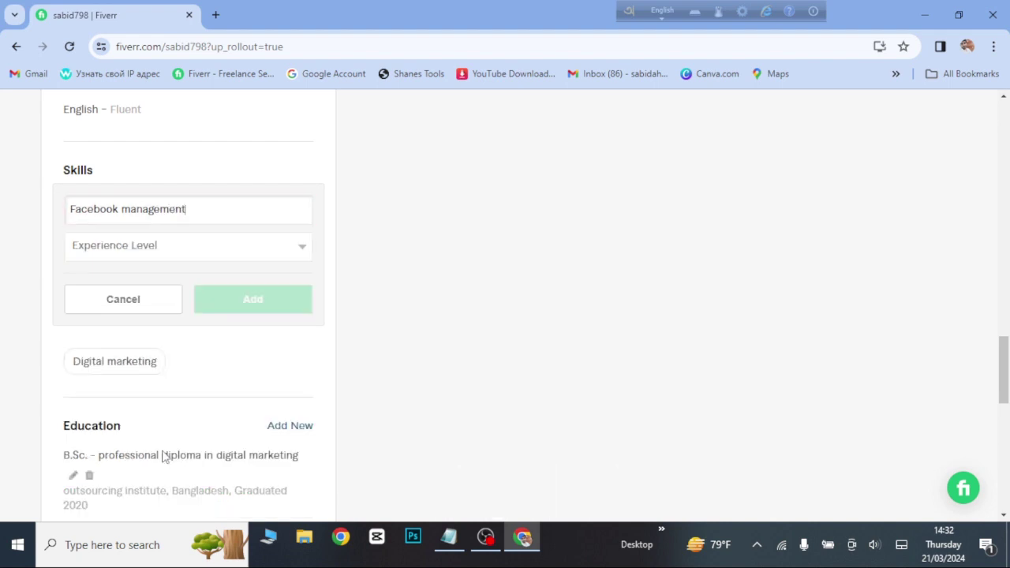
pyautogui.click(219, 248)
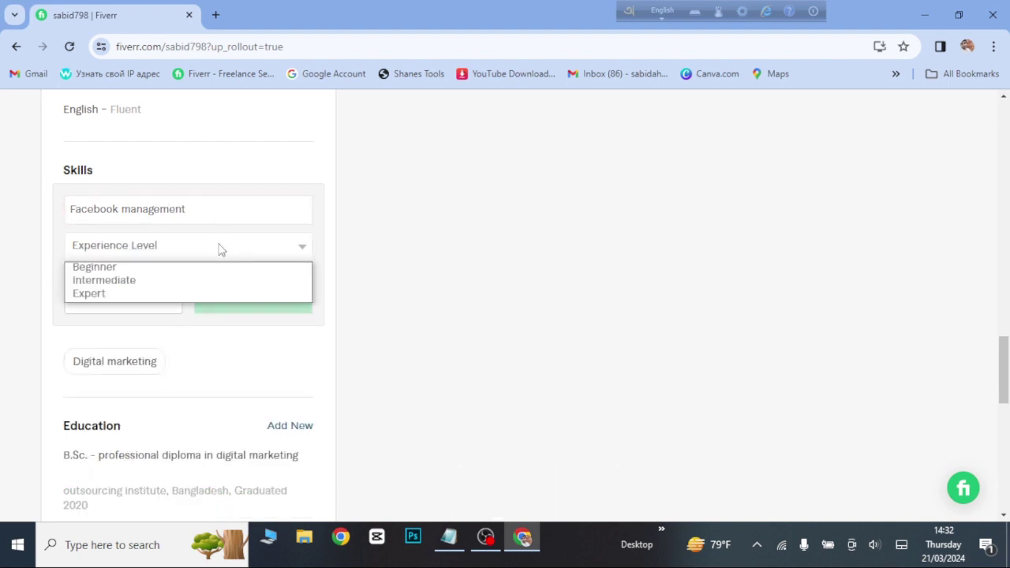
pyautogui.click(185, 294)
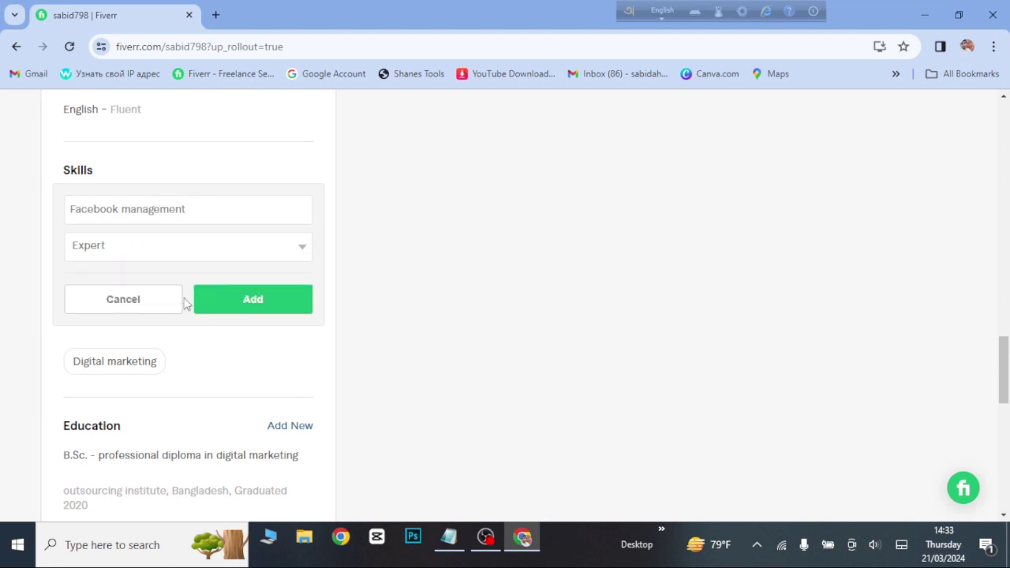
pyautogui.click(242, 308)
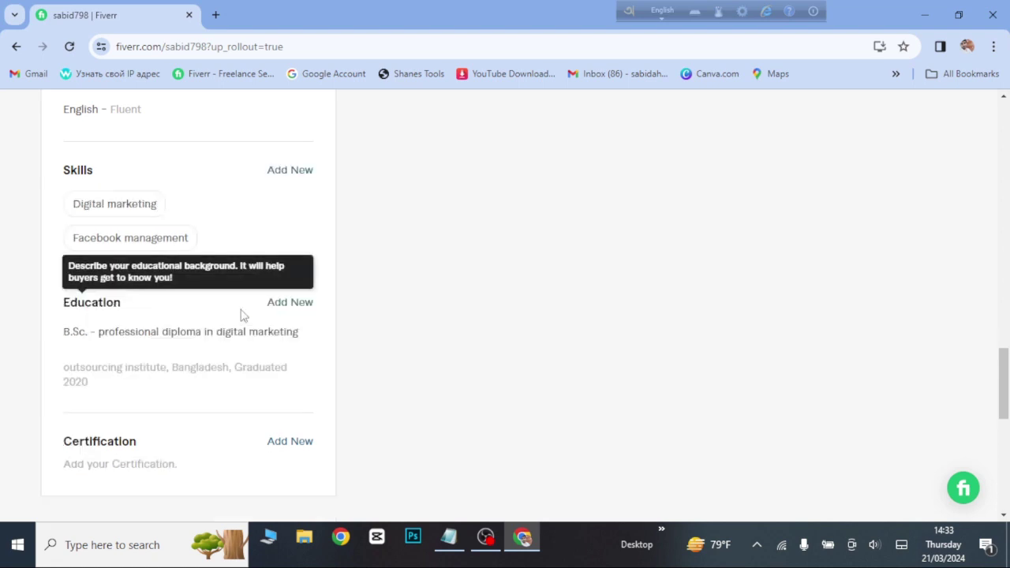
# Step: Add the suggested skill "Adobe Photoshop" to the profile with the experience level Expert
pyautogui.write('adbe')
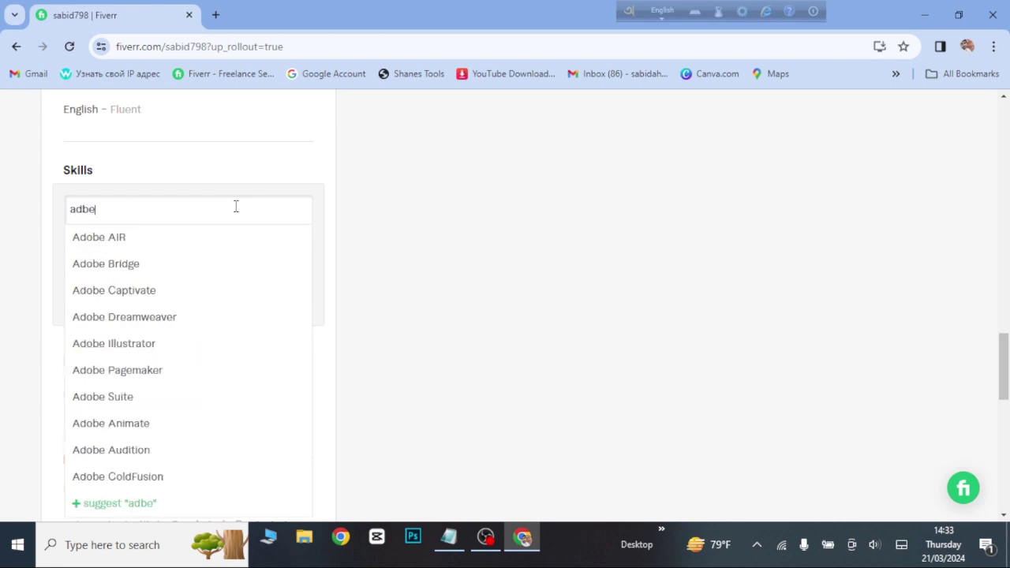
pyautogui.press('BackSpace')
pyautogui.press('BackSpace')
pyautogui.write('obe phtoshop')
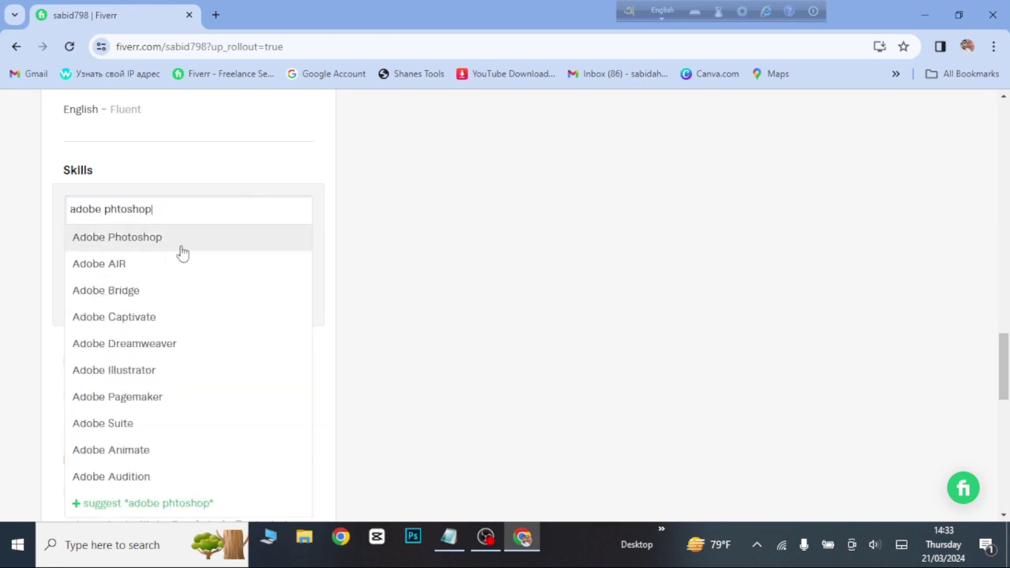
pyautogui.click(182, 252)
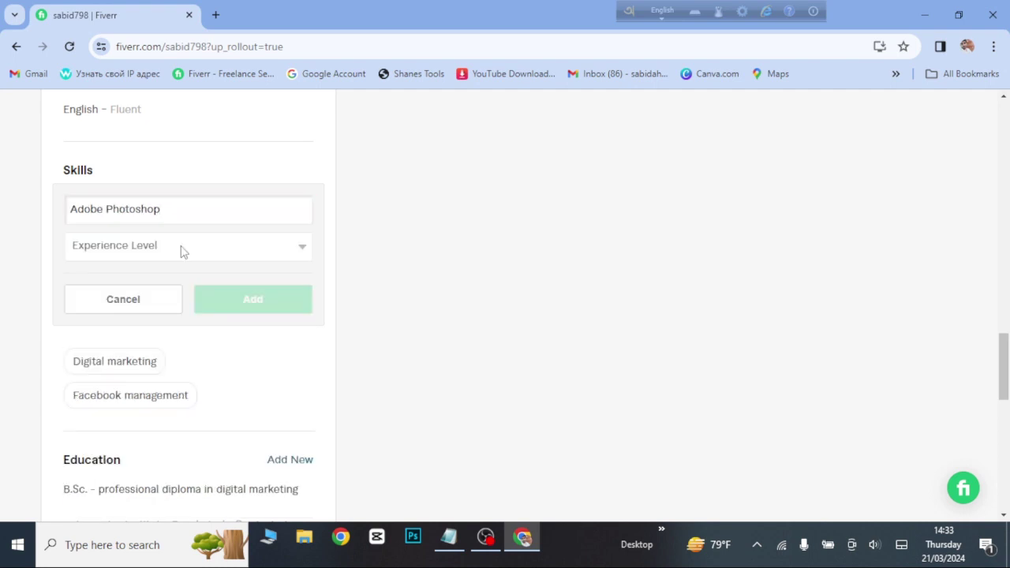
pyautogui.click(180, 251)
pyautogui.click(157, 296)
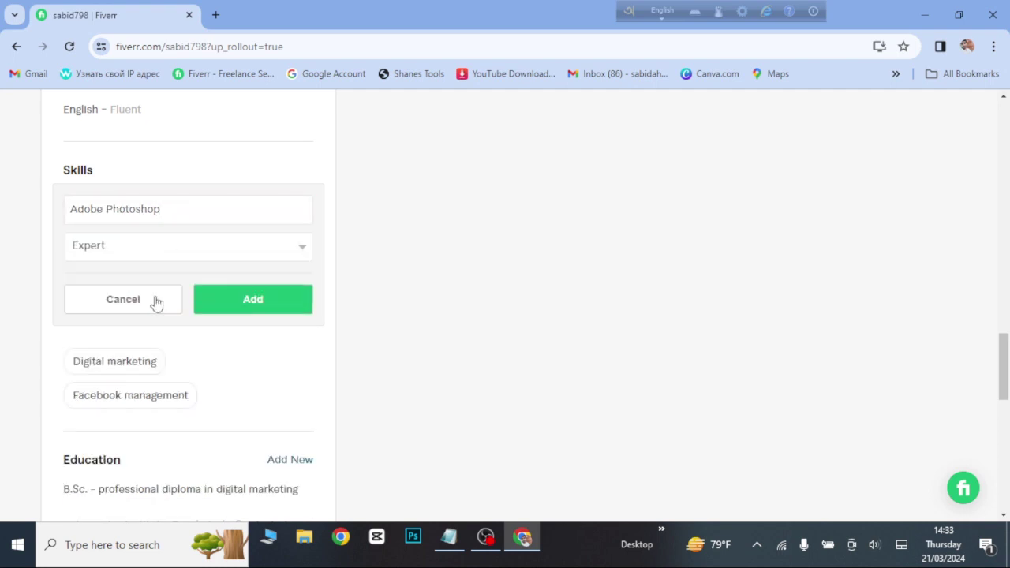
pyautogui.click(253, 306)
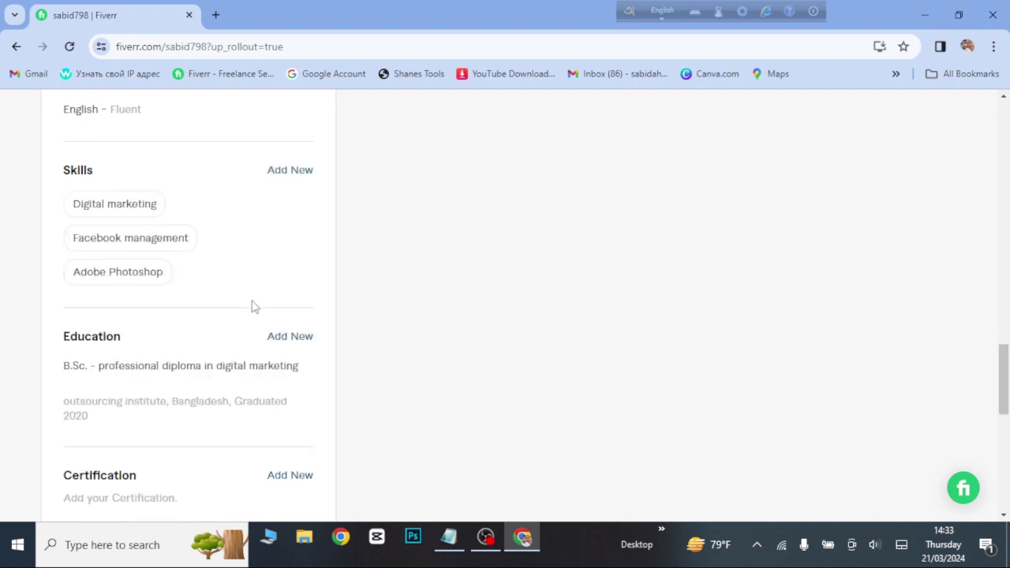
# Step: Add the suggested skill "YouTube marketing" to the profile with the experience level Expert
pyautogui.click(304, 173)
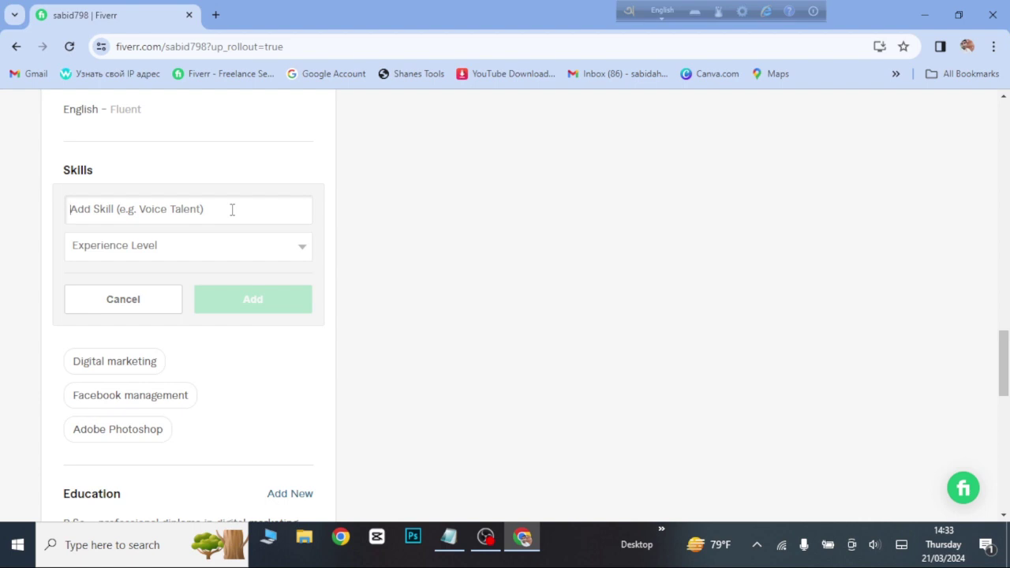
pyautogui.write('yout')
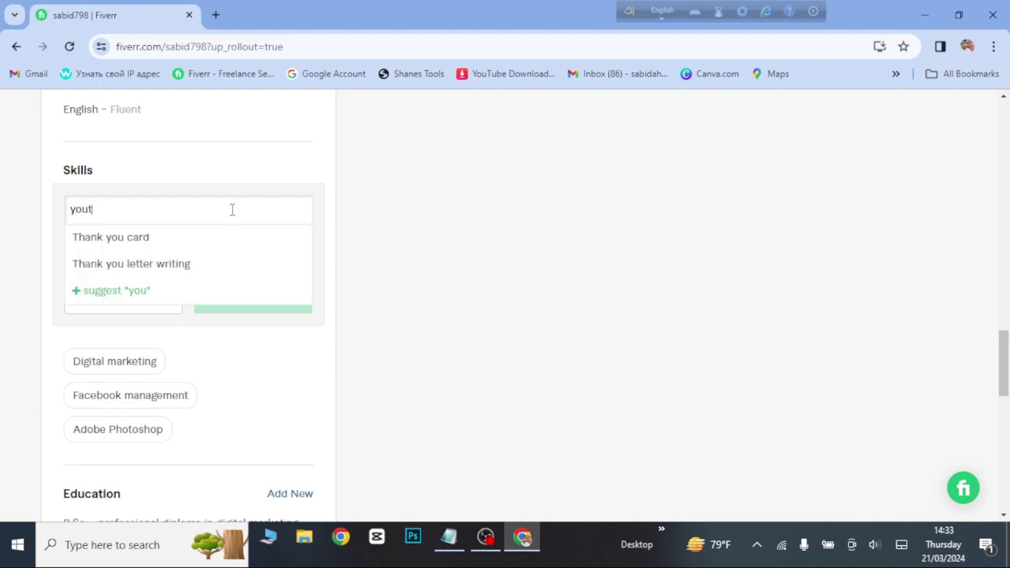
pyautogui.write('ube')
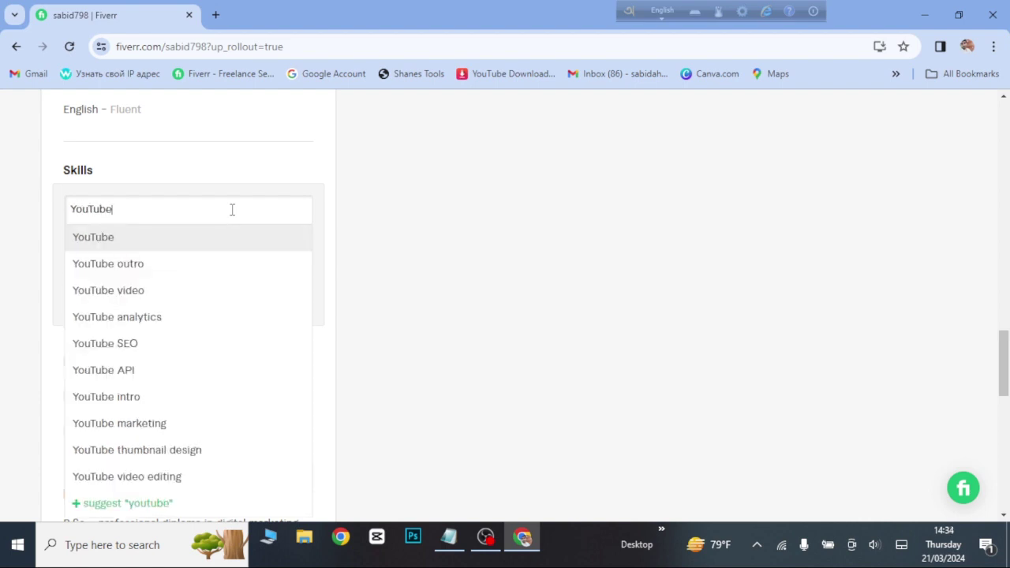
pyautogui.write(' ma')
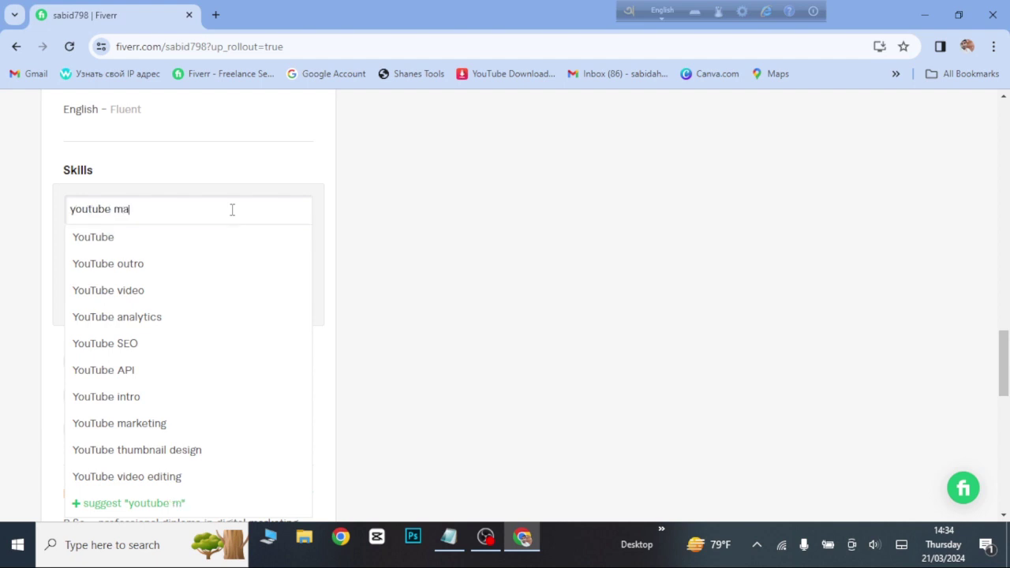
pyautogui.write('rk')
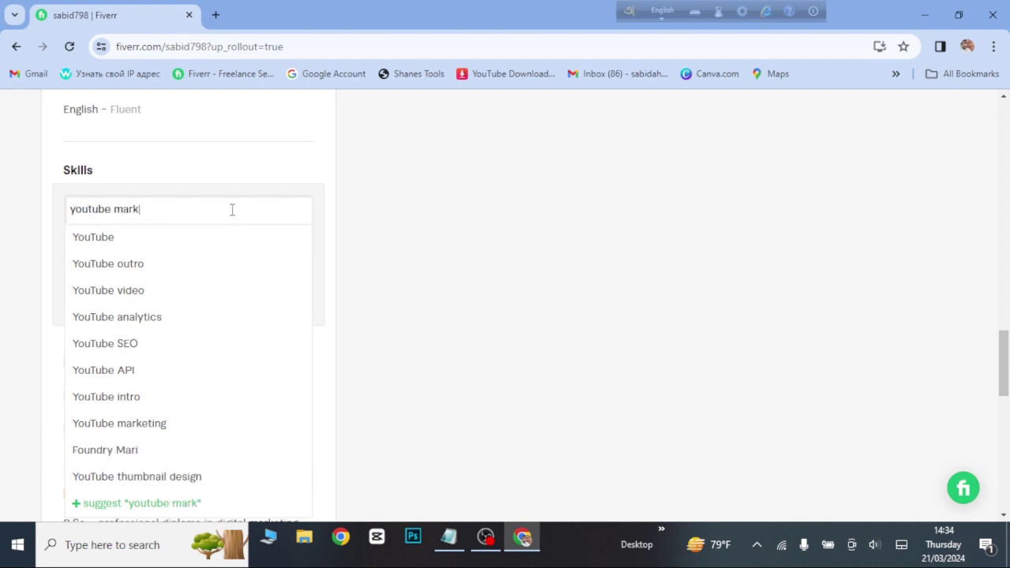
pyautogui.write('etting')
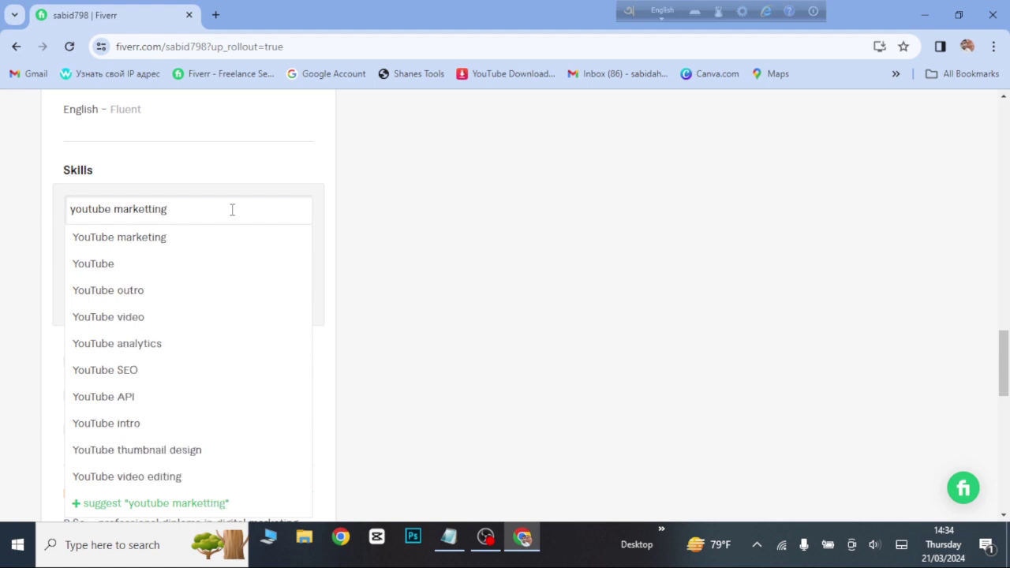
pyautogui.click(198, 242)
pyautogui.click(215, 243)
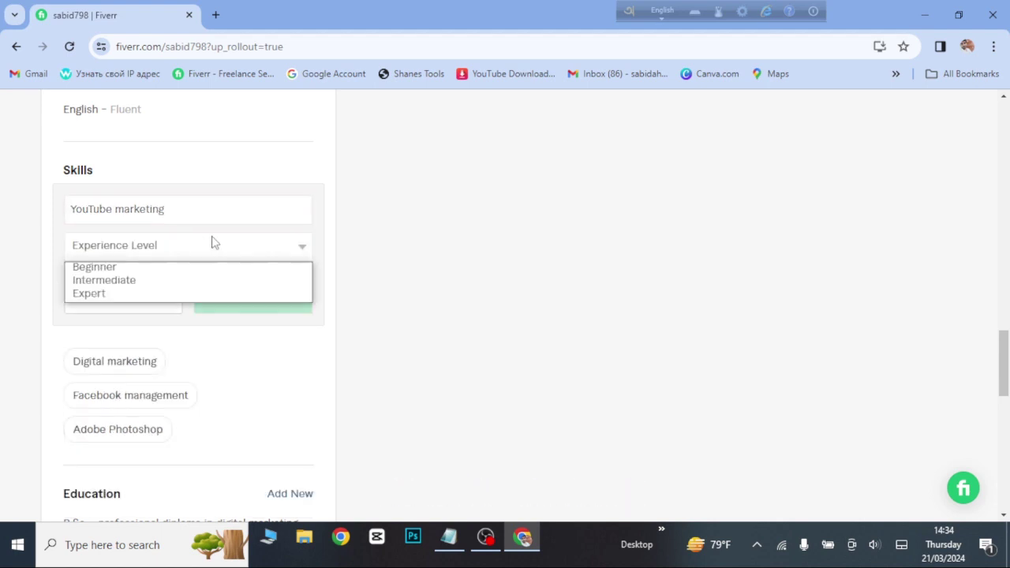
pyautogui.click(180, 299)
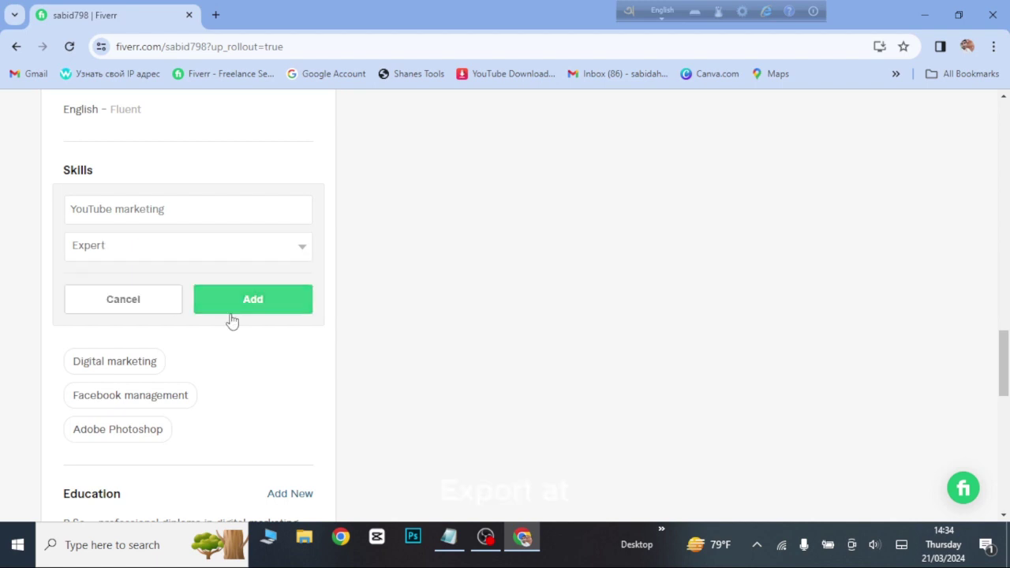
pyautogui.click(245, 312)
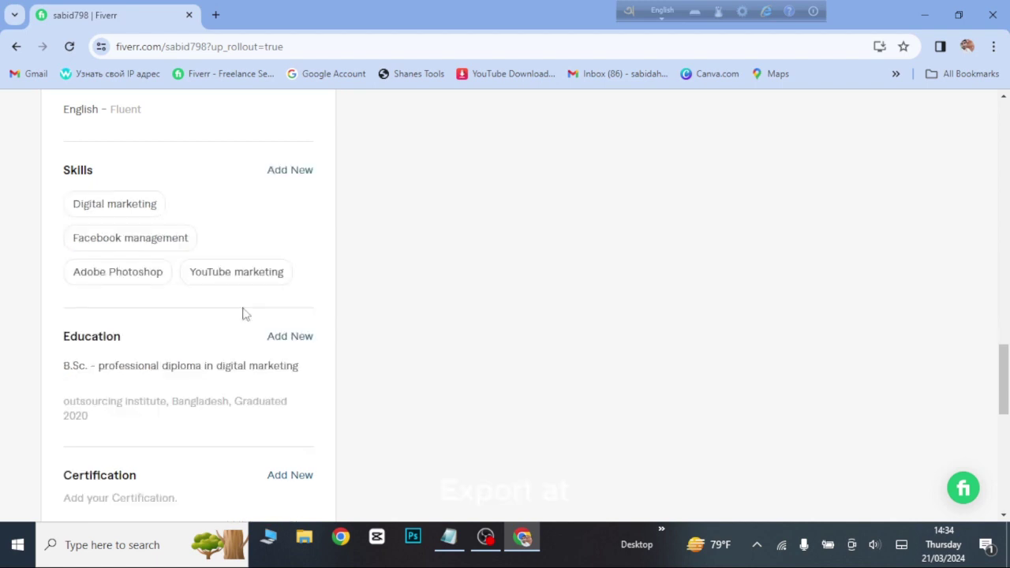
# Step: Add the suggested skill "YouTube thumbnail design" to the profile with the experience level Expert
pyautogui.click(296, 171)
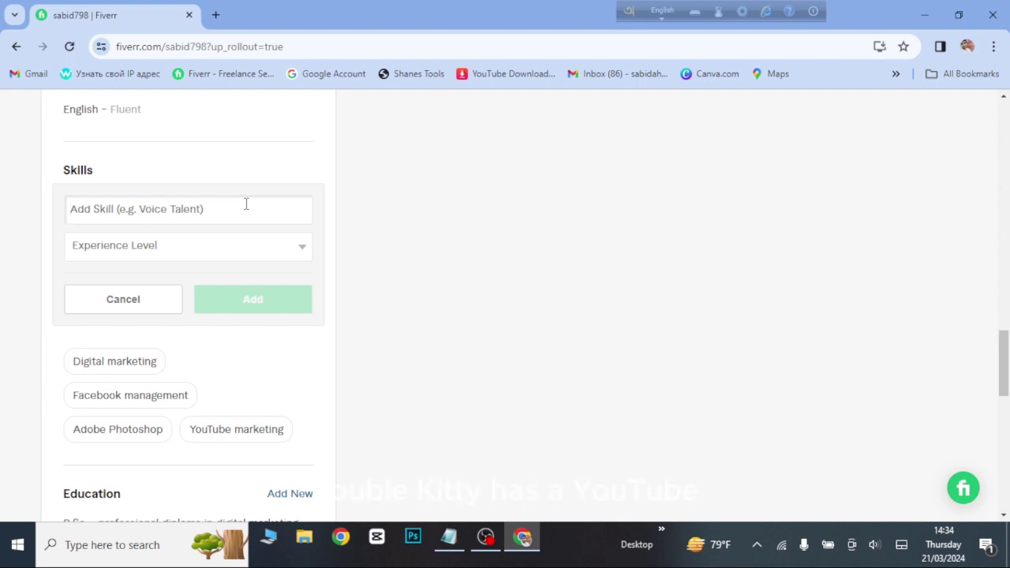
pyautogui.write('you')
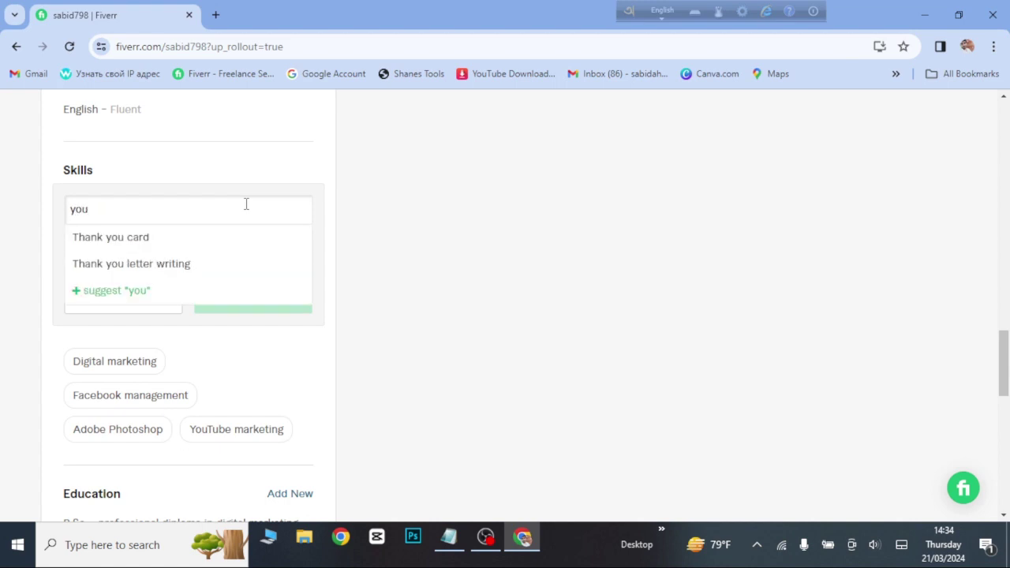
pyautogui.write('tube ')
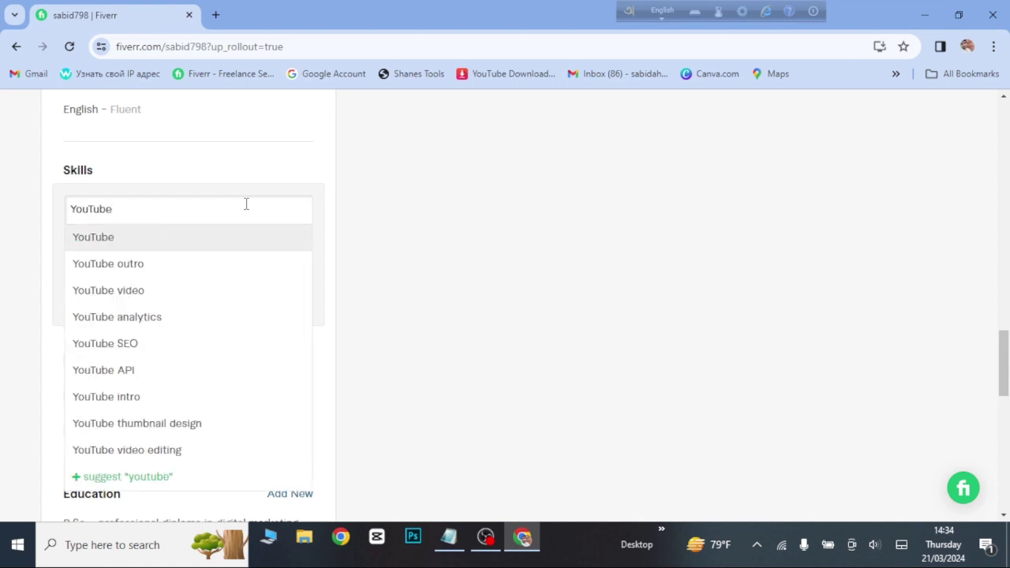
pyautogui.write('tha')
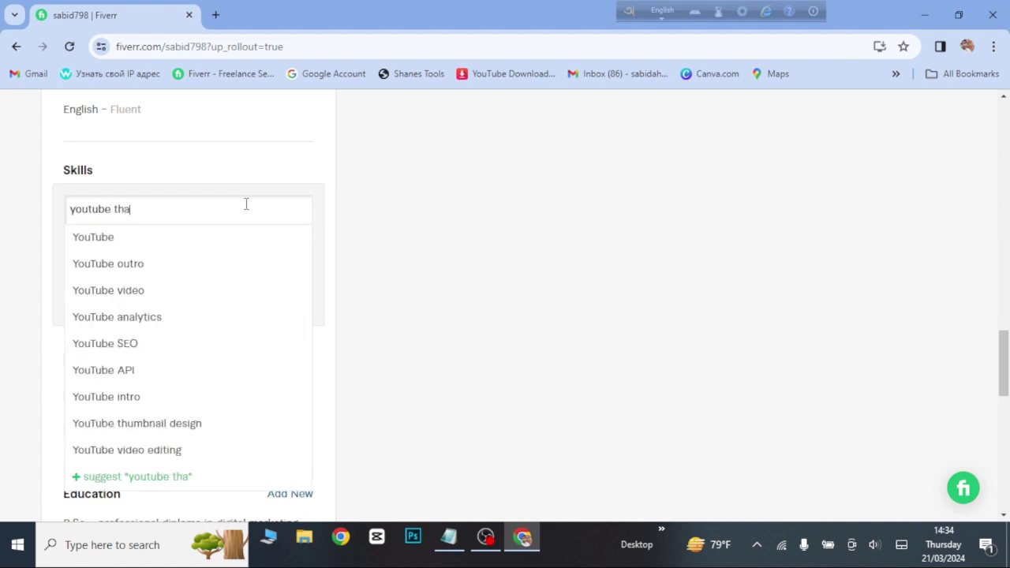
pyautogui.write('mnai')
pyautogui.click(219, 426)
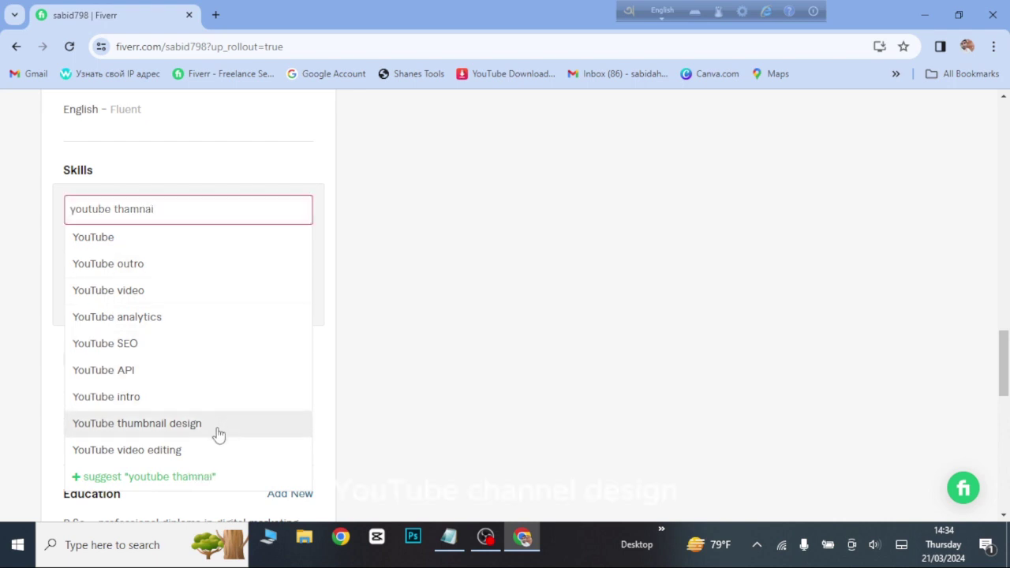
pyautogui.click(218, 248)
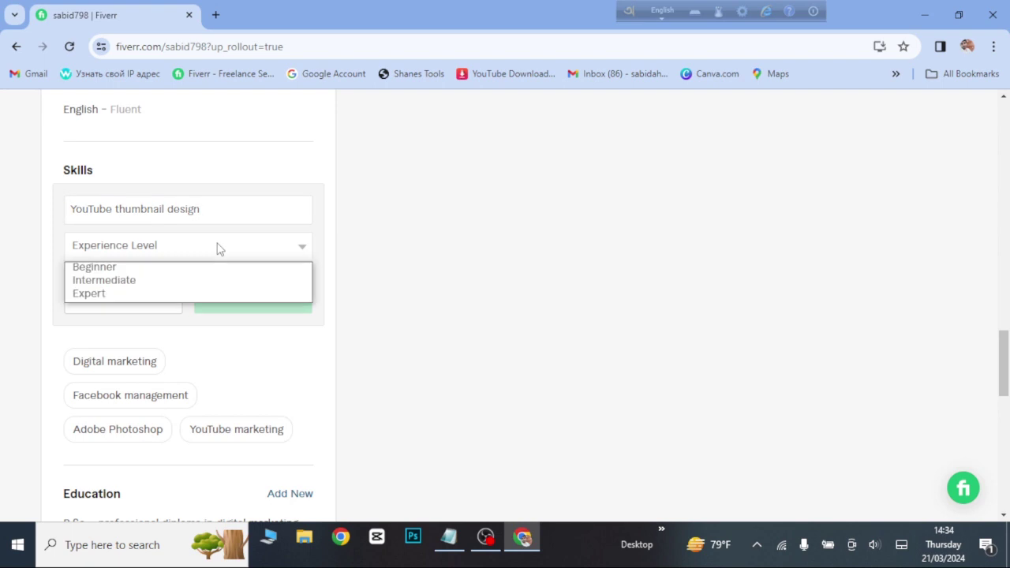
pyautogui.click(196, 297)
pyautogui.click(229, 300)
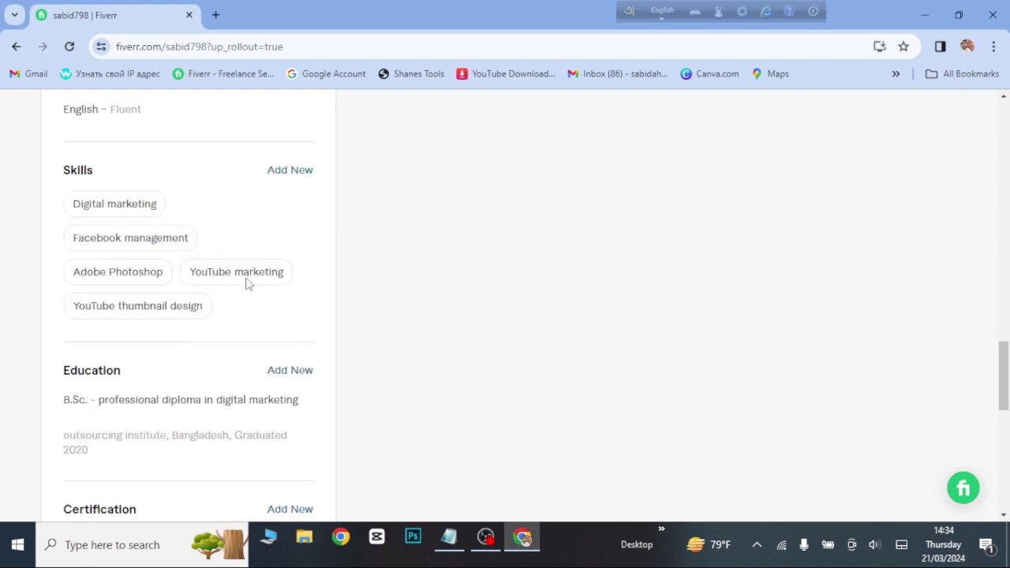
# Step: Add the suggested skill "Facebook ads" to the profile with the experience level Expert
pyautogui.click(289, 170)
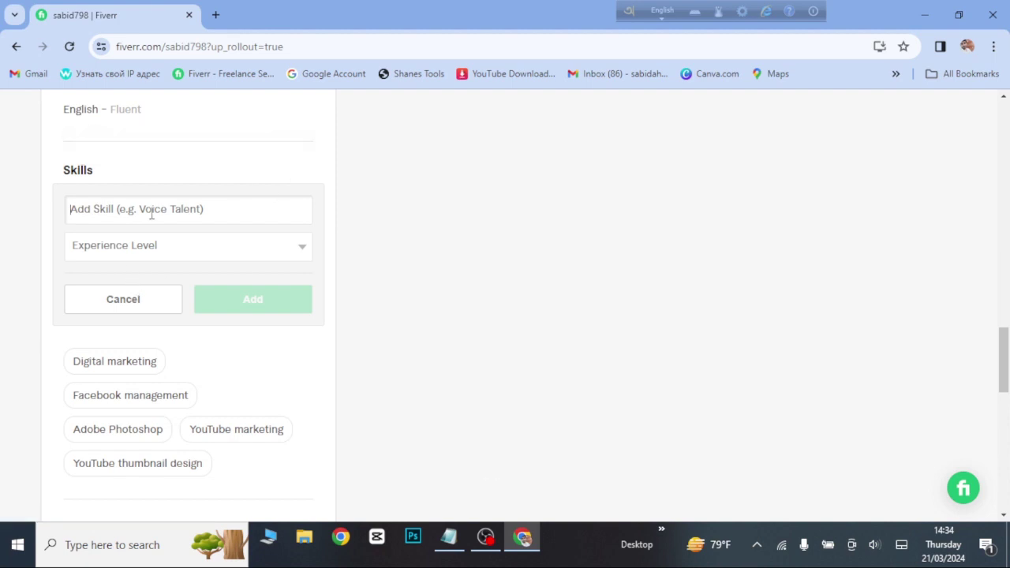
pyautogui.click(151, 214)
pyautogui.write('fa')
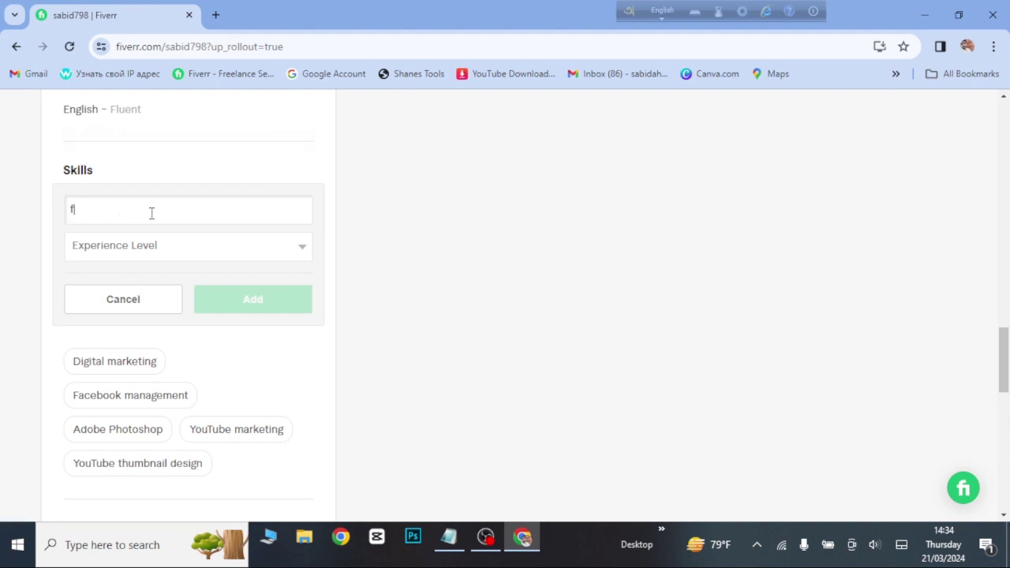
pyautogui.press('BackSpace')
pyautogui.press('BackSpace')
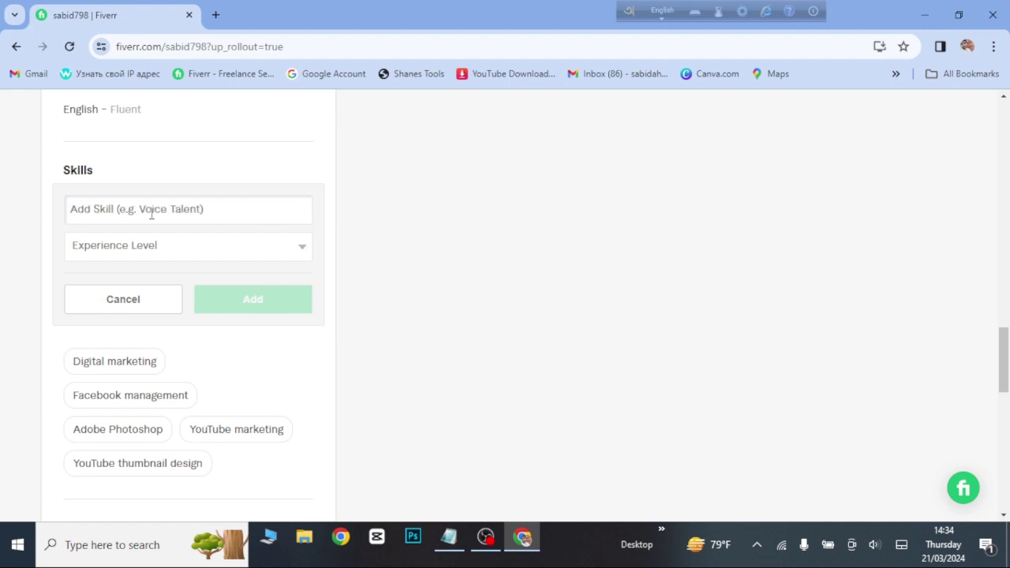
pyautogui.write('faceboo')
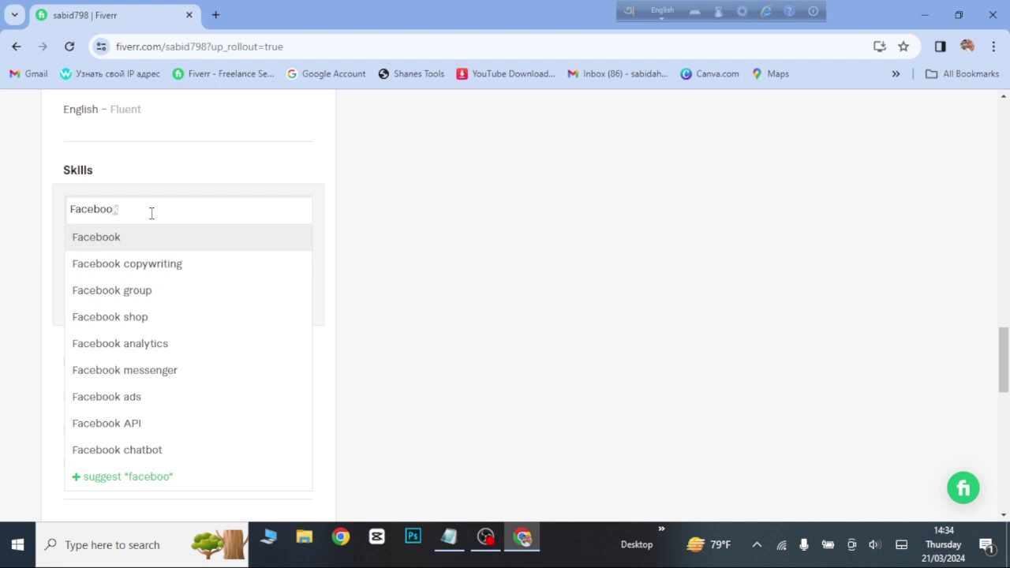
pyautogui.write('k g')
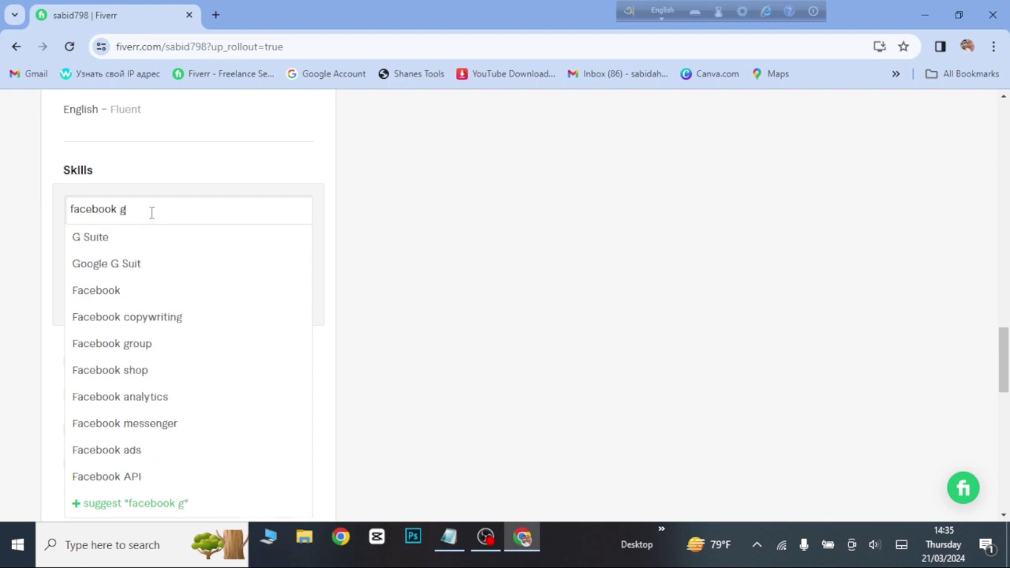
pyautogui.press('BackSpace')
pyautogui.write('add')
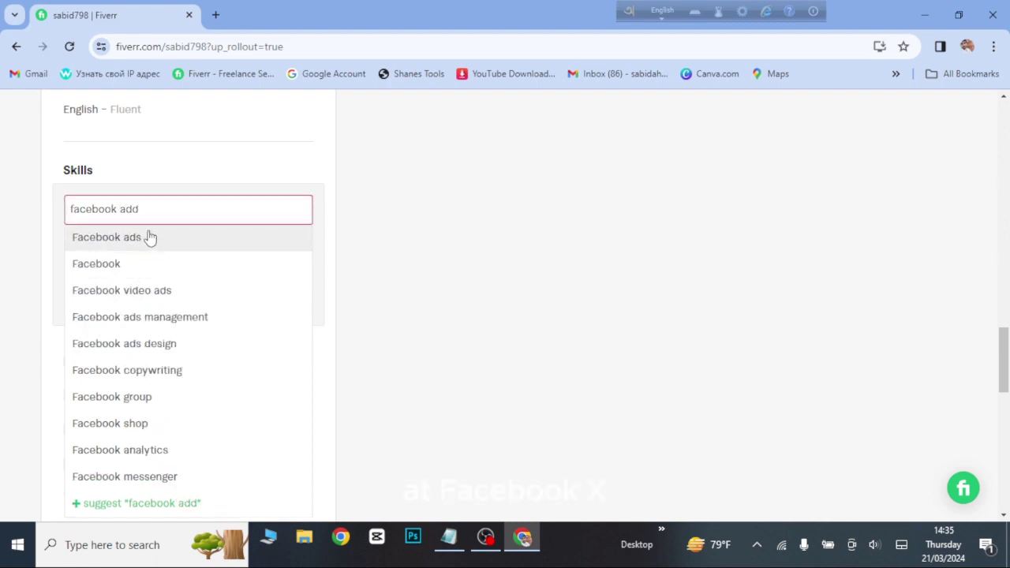
pyautogui.click(149, 236)
pyautogui.click(158, 249)
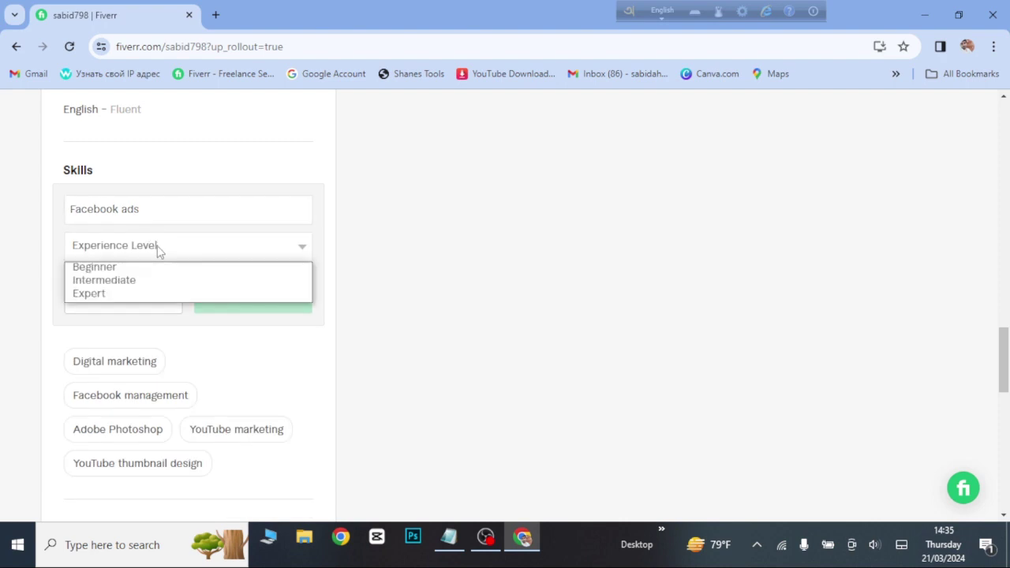
pyautogui.click(146, 294)
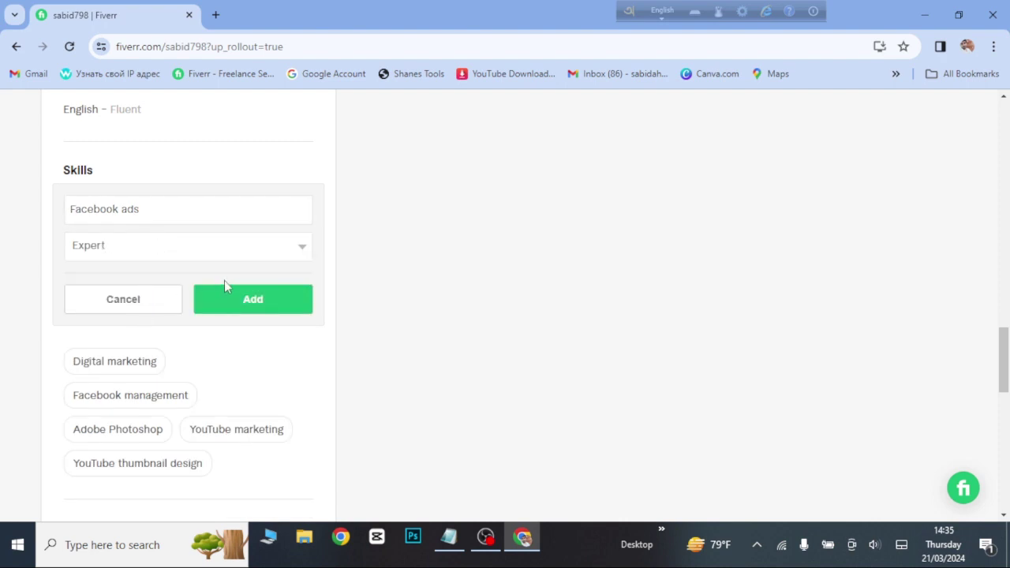
pyautogui.click(222, 307)
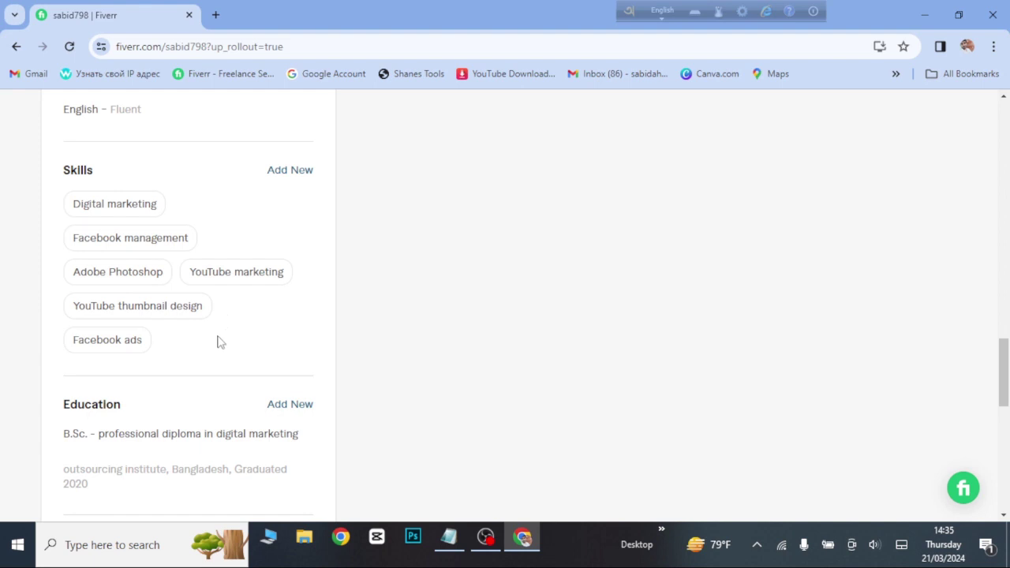
# Step: Add the suggested skill "Video editing" to the profile with the experience level Expert
pyautogui.click(299, 172)
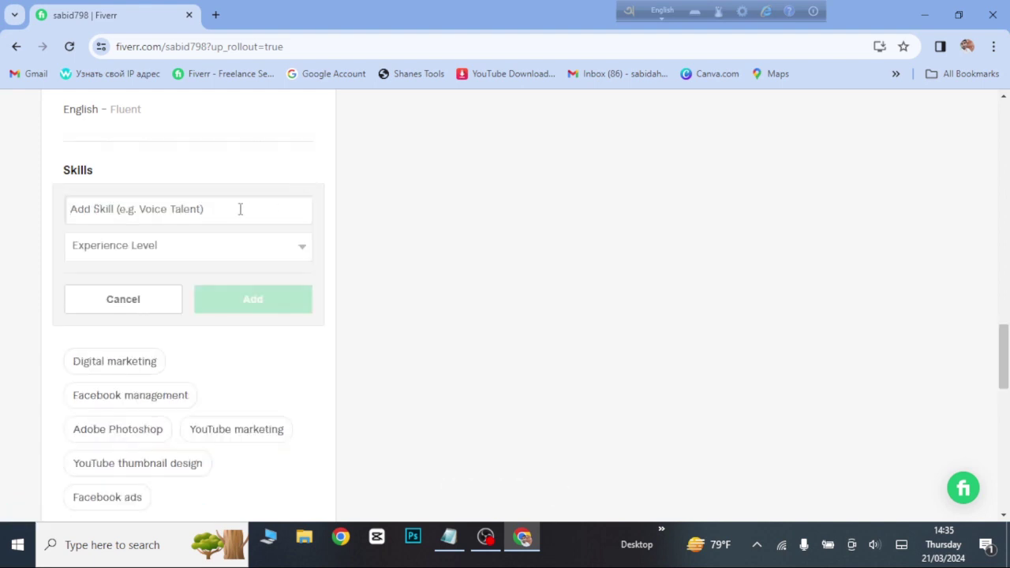
pyautogui.write('video')
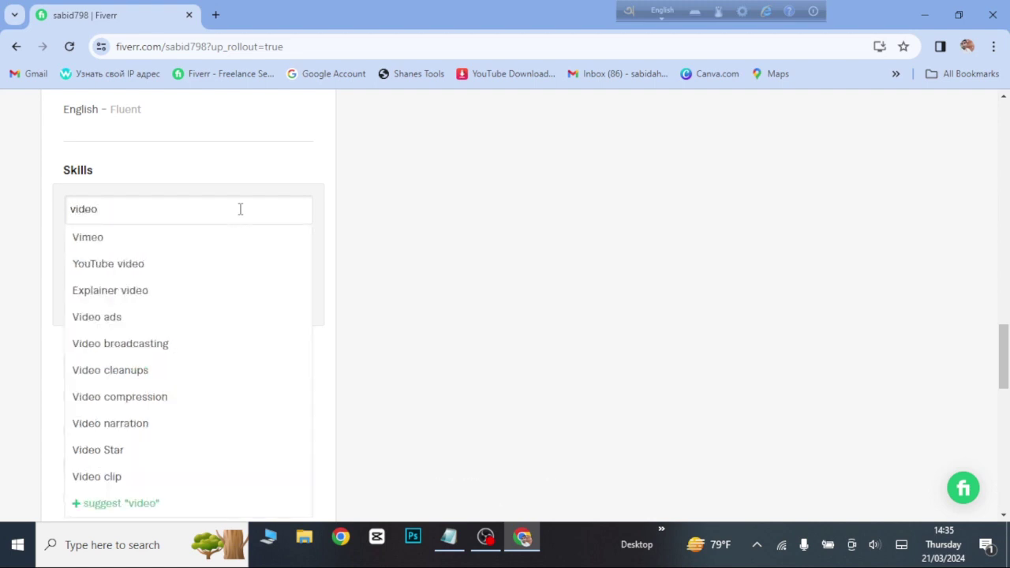
pyautogui.write(' edit')
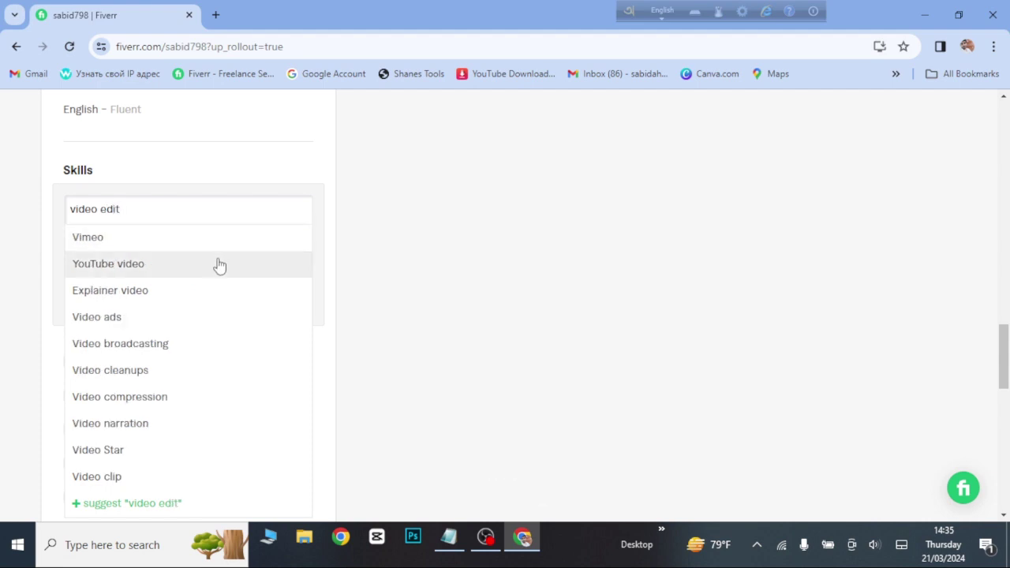
pyautogui.write('ing')
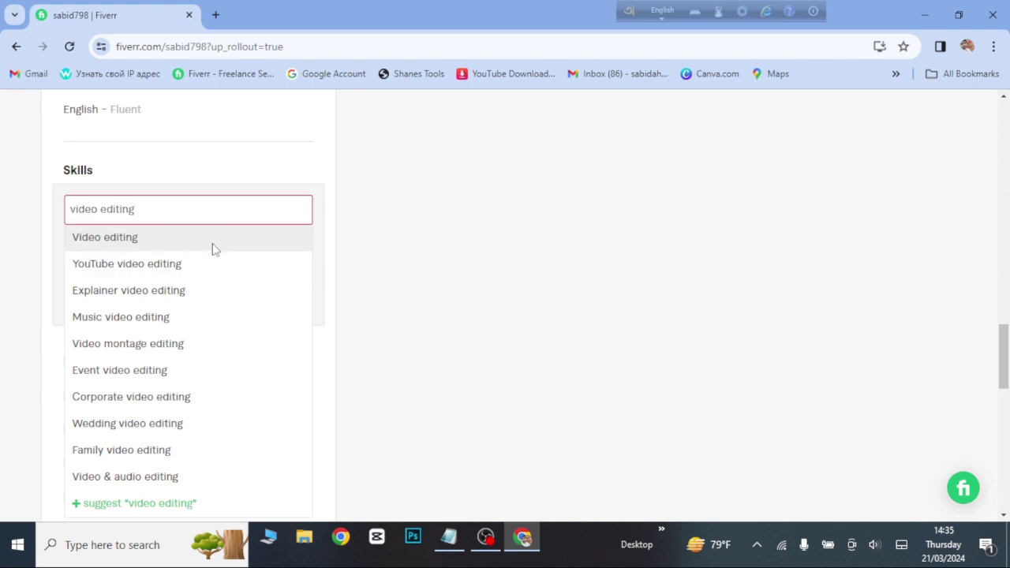
pyautogui.click(213, 249)
pyautogui.click(213, 249)
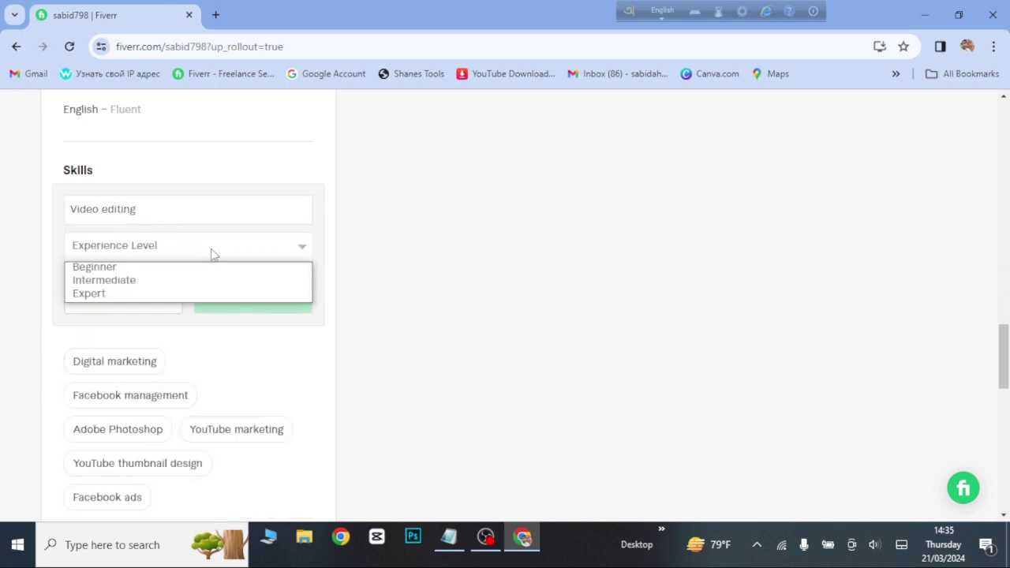
pyautogui.click(187, 296)
pyautogui.click(219, 306)
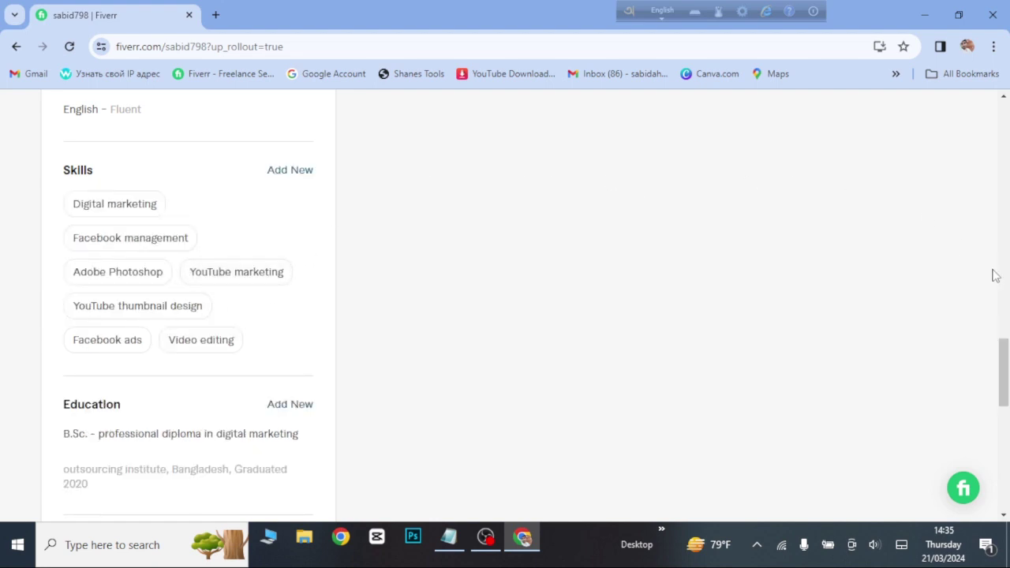
pyautogui.moveTo(1007, 353); pyautogui.dragTo(1007, 378)
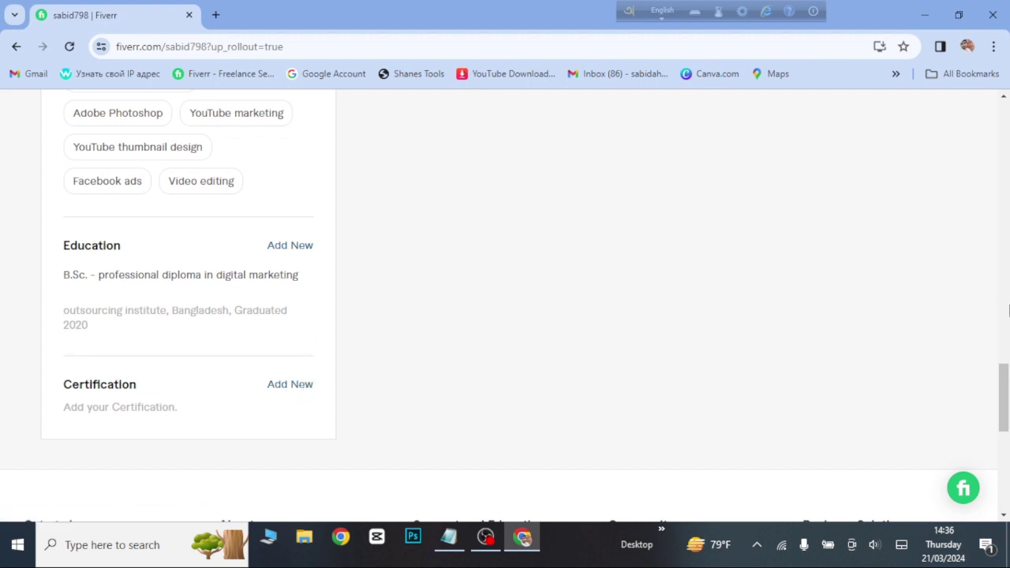
pyautogui.moveTo(1007, 369); pyautogui.dragTo(1006, 112)
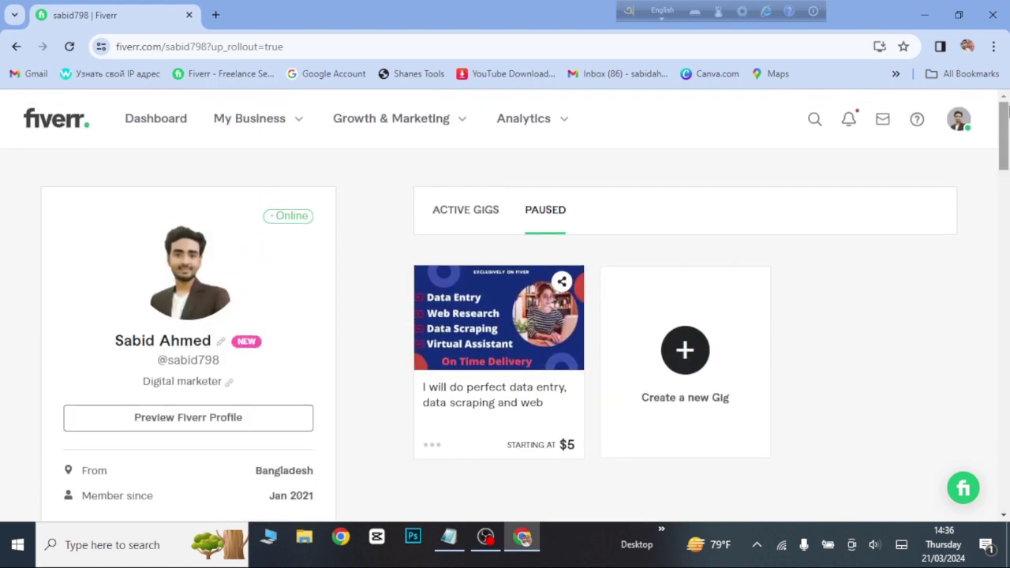